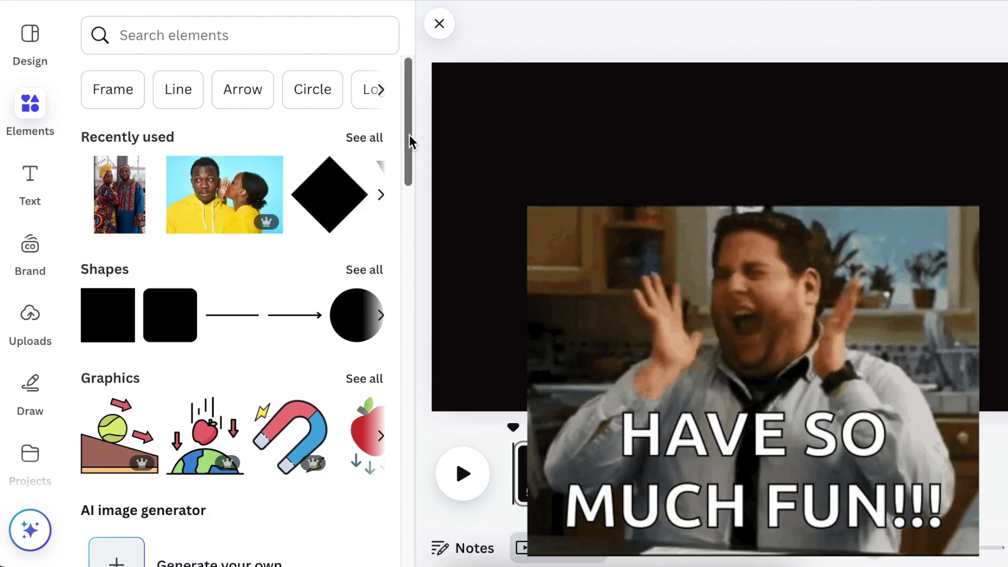
Add a five-pointed star from the shapes library to the black page
{"action": "left_click", "coordinate": [359, 271]}
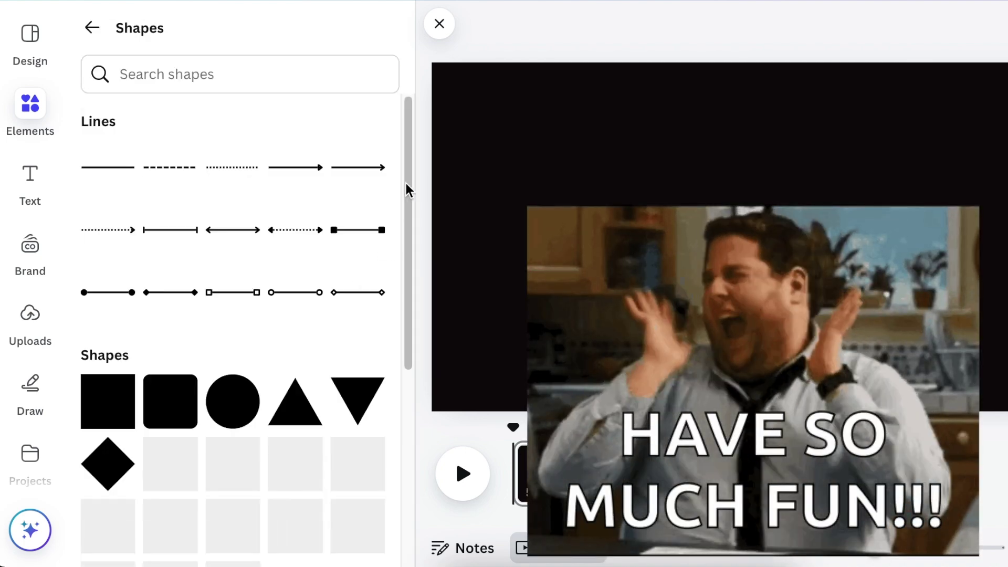
{"action": "left_click_drag", "start_coordinate": [408, 189], "coordinate": [410, 414]}
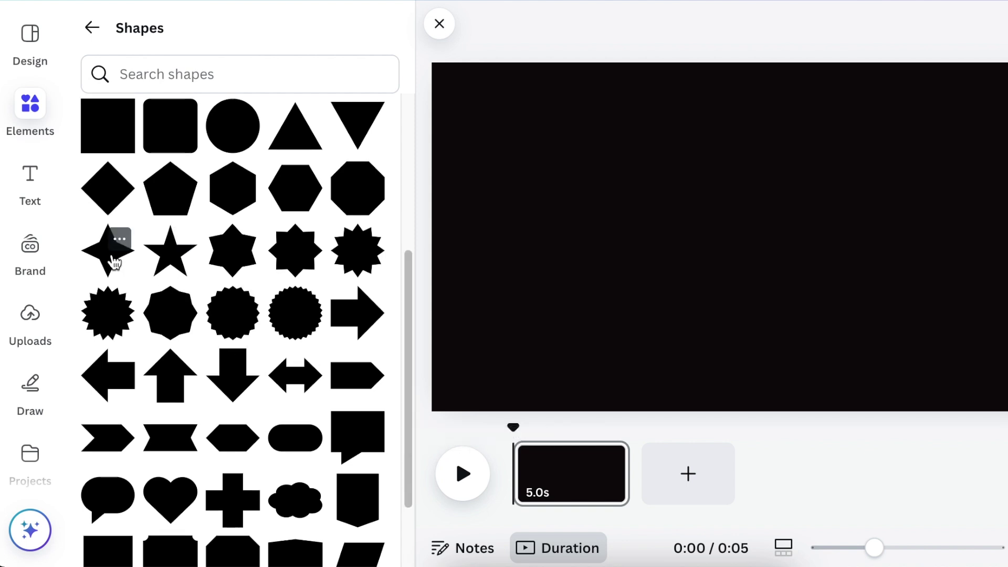
{"action": "left_click", "coordinate": [185, 260]}
Fill the star with the yellow-orange linear gradient #ffde59 to #ff914d and shrink it to a tiny star near the page's left edge
{"action": "left_click", "coordinate": [599, 29]}
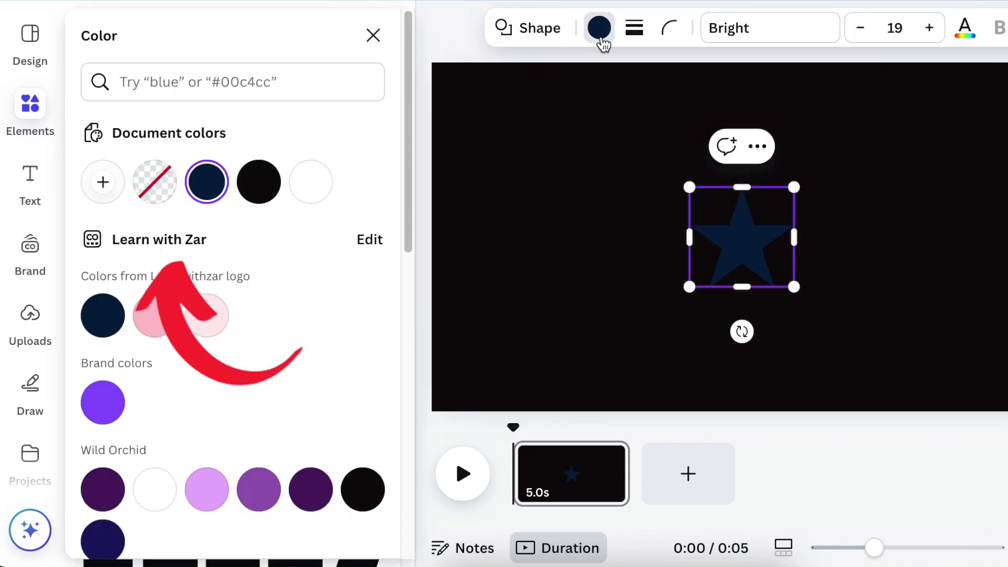
{"action": "scroll", "coordinate": [365, 394], "scroll_direction": "down", "scroll_amount": 10}
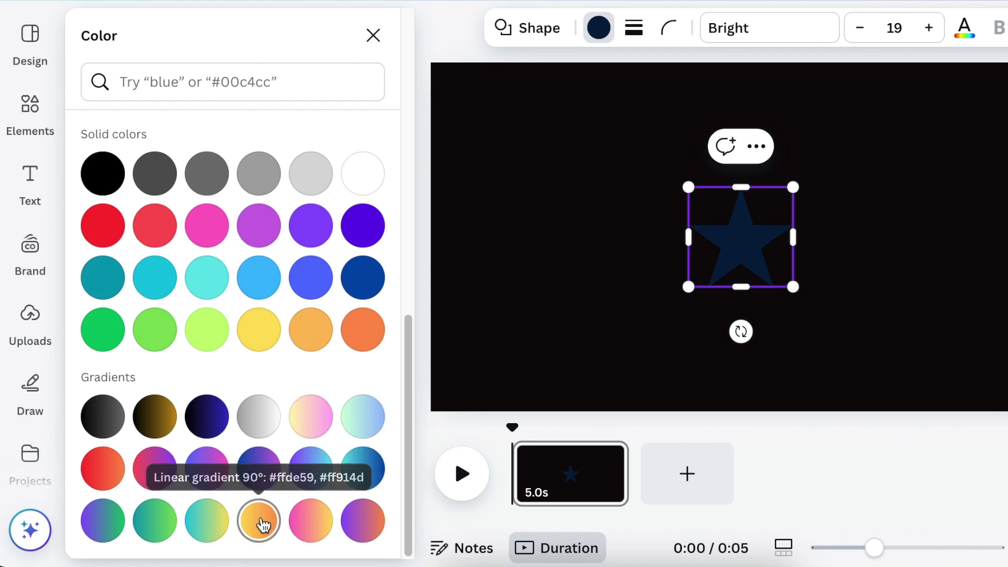
{"action": "left_click", "coordinate": [262, 521]}
{"action": "left_click_drag", "start_coordinate": [793, 188], "coordinate": [425, 241]}
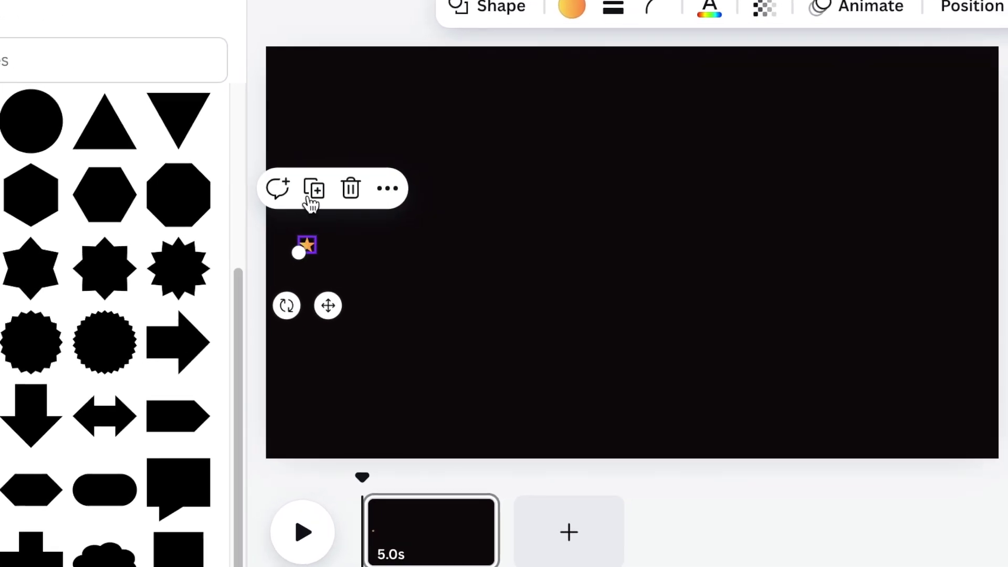
Duplicate the tiny star and place the copies just below it in a staggered arrangement
{"action": "left_click", "coordinate": [311, 198]}
{"action": "left_click_drag", "start_coordinate": [335, 309], "coordinate": [342, 317]}
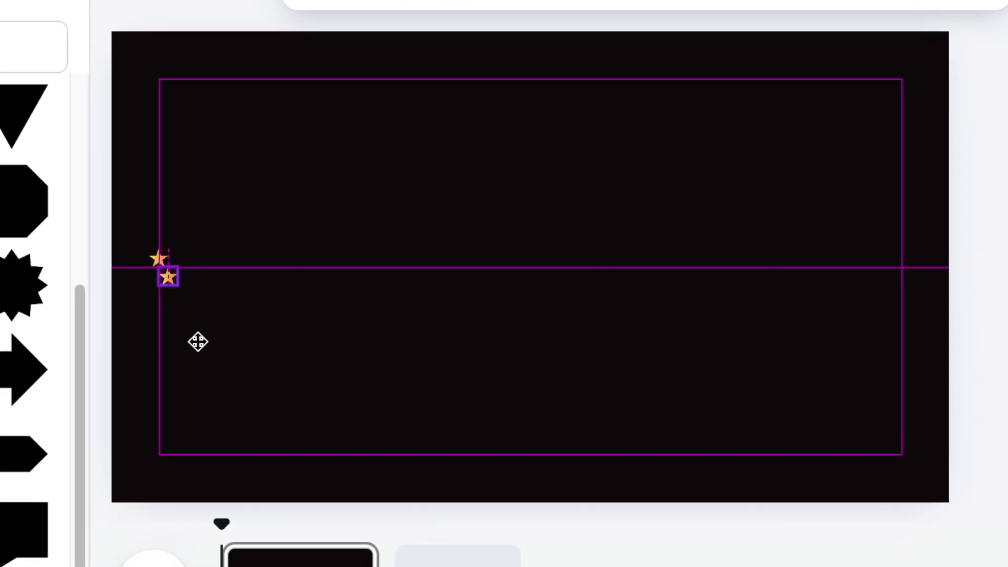
{"action": "left_click_drag", "start_coordinate": [198, 342], "coordinate": [198, 341]}
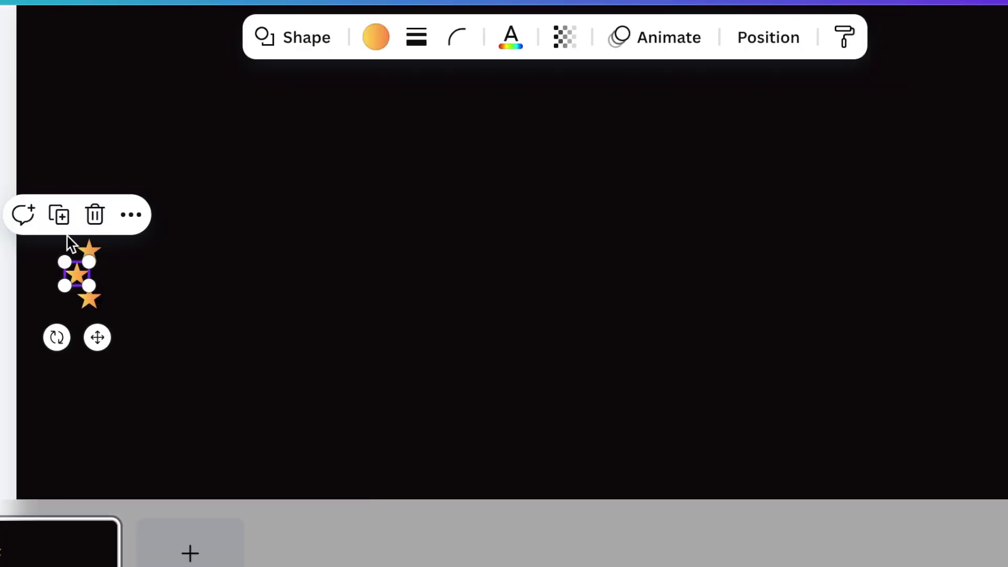
{"action": "left_click", "coordinate": [142, 398]}
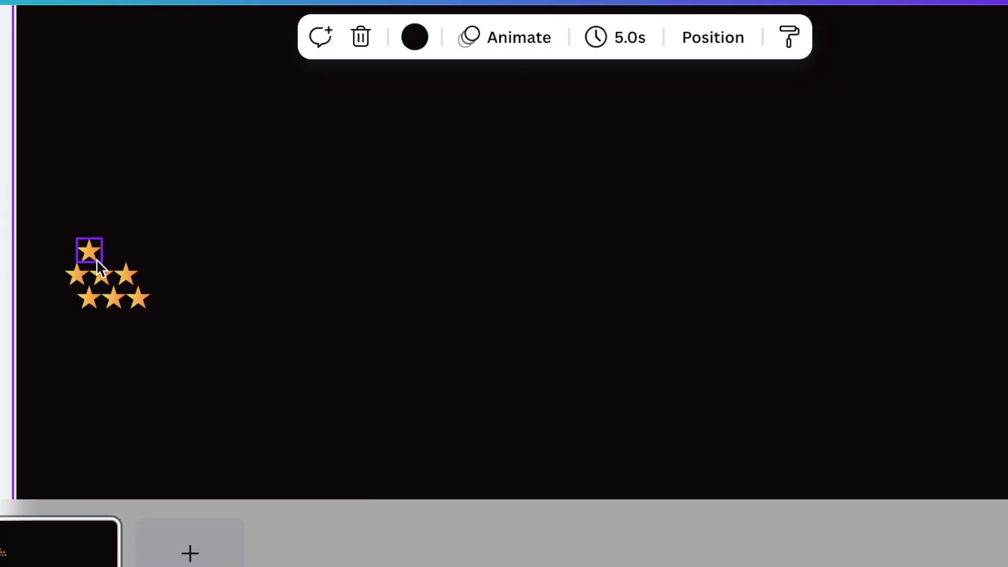
Duplicate the stars in short rows and offset the copies to build a dense cluster near the page's left edge
{"action": "left_click", "coordinate": [93, 257]}
{"action": "left_click", "coordinate": [79, 203]}
{"action": "left_click_drag", "start_coordinate": [119, 322], "coordinate": [135, 312]}
{"action": "left_click_drag", "start_coordinate": [174, 224], "coordinate": [268, 267]}
{"action": "left_click", "coordinate": [252, 220]}
{"action": "left_click", "coordinate": [252, 221]}
{"action": "left_click", "coordinate": [252, 220]}
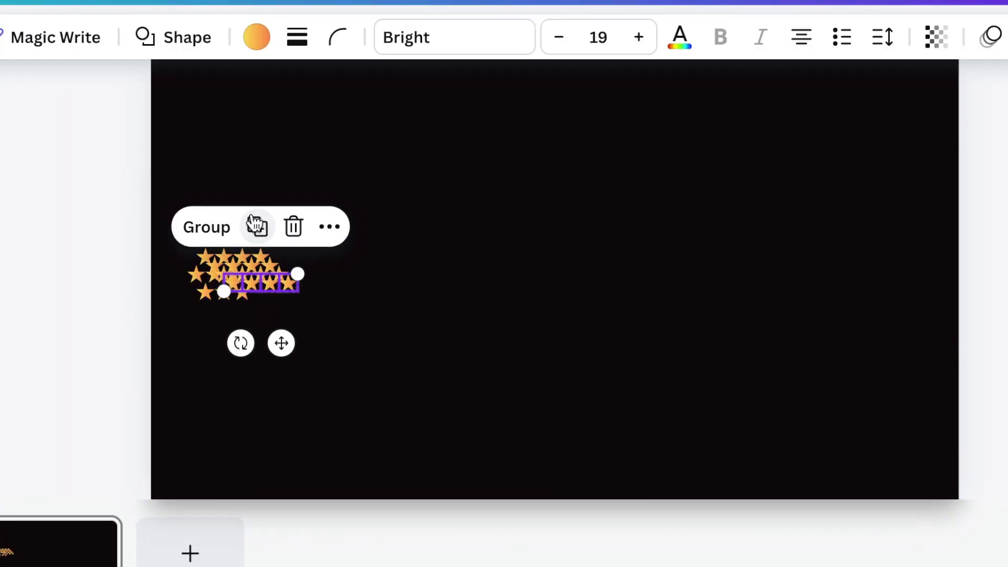
{"action": "left_click", "coordinate": [253, 219]}
{"action": "left_click", "coordinate": [253, 219]}
{"action": "left_click_drag", "start_coordinate": [288, 360], "coordinate": [297, 342]}
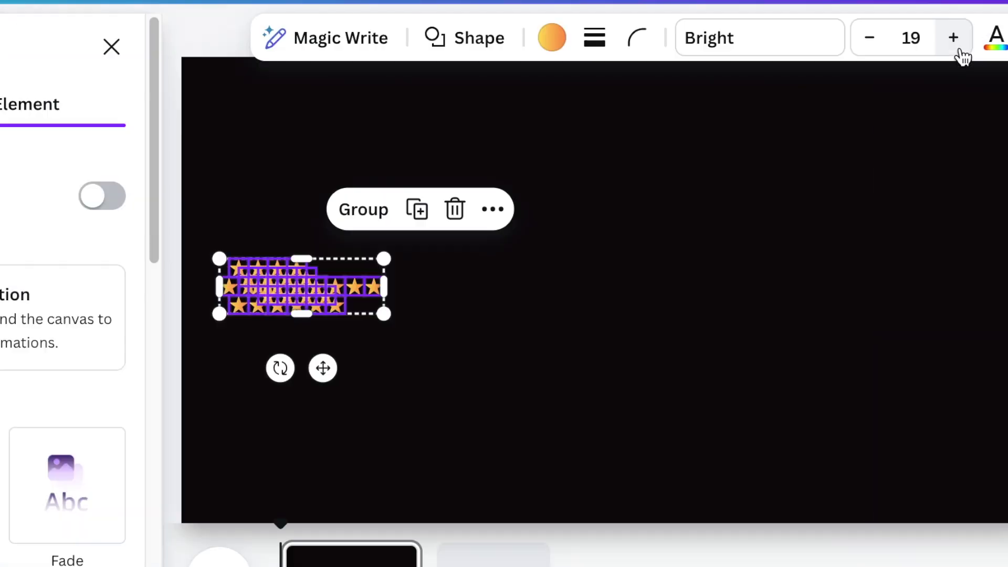
{"action": "left_click_drag", "start_coordinate": [153, 84], "coordinate": [152, 345]}
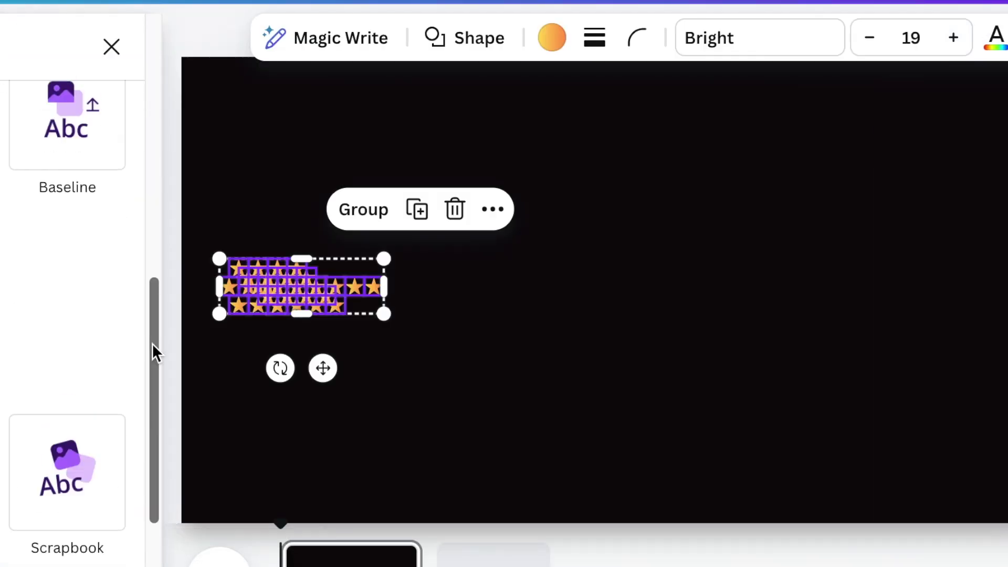
{"action": "left_click_drag", "start_coordinate": [153, 345], "coordinate": [153, 203]}
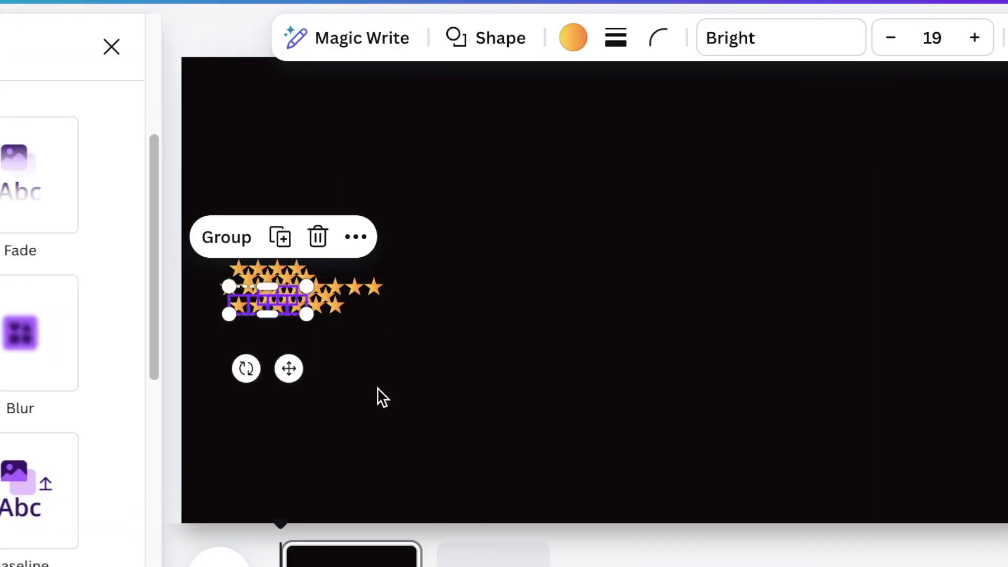
Duplicate blocks of stars repeatedly and stack the copies into a wide band rising diagonally from the cluster
{"action": "key", "text": "super+d"}
{"action": "left_click_drag", "start_coordinate": [296, 374], "coordinate": [346, 326]}
{"action": "key", "text": "super+d"}
{"action": "key", "text": "super+d"}
{"action": "key", "text": "super+d"}
{"action": "key", "text": "super+d"}
{"action": "left_click_drag", "start_coordinate": [512, 276], "coordinate": [318, 184]}
{"action": "key", "text": "super+d"}
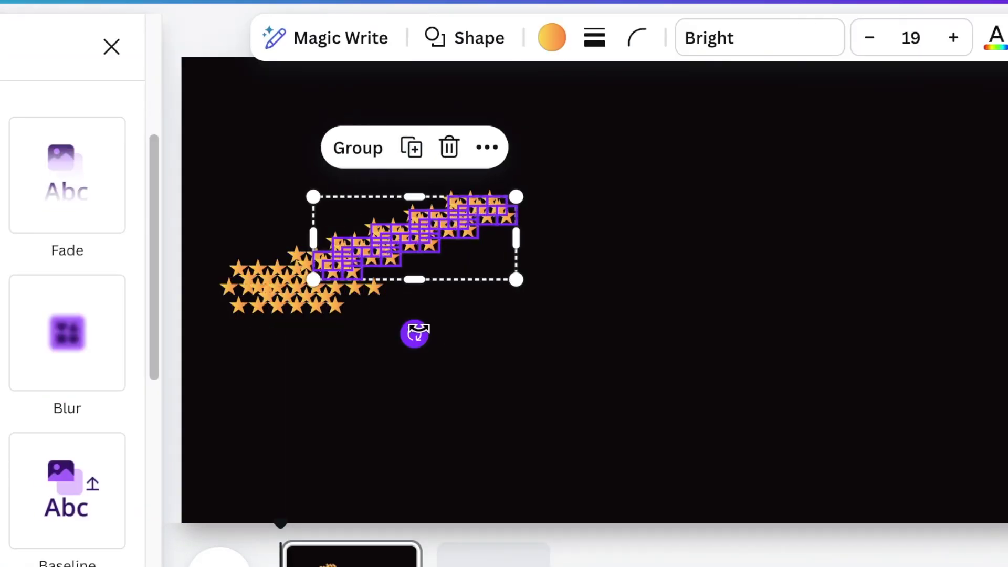
{"action": "left_click_drag", "start_coordinate": [415, 242], "coordinate": [404, 261]}
{"action": "key", "text": "super+d"}
{"action": "key", "text": "super+d"}
Place single star copies along the cluster's lower edge and narrow end to shape a pointed tip
{"action": "left_click", "coordinate": [276, 392]}
{"action": "left_click_drag", "start_coordinate": [313, 336], "coordinate": [329, 378]}
{"action": "left_click_drag", "start_coordinate": [157, 334], "coordinate": [149, 329]}
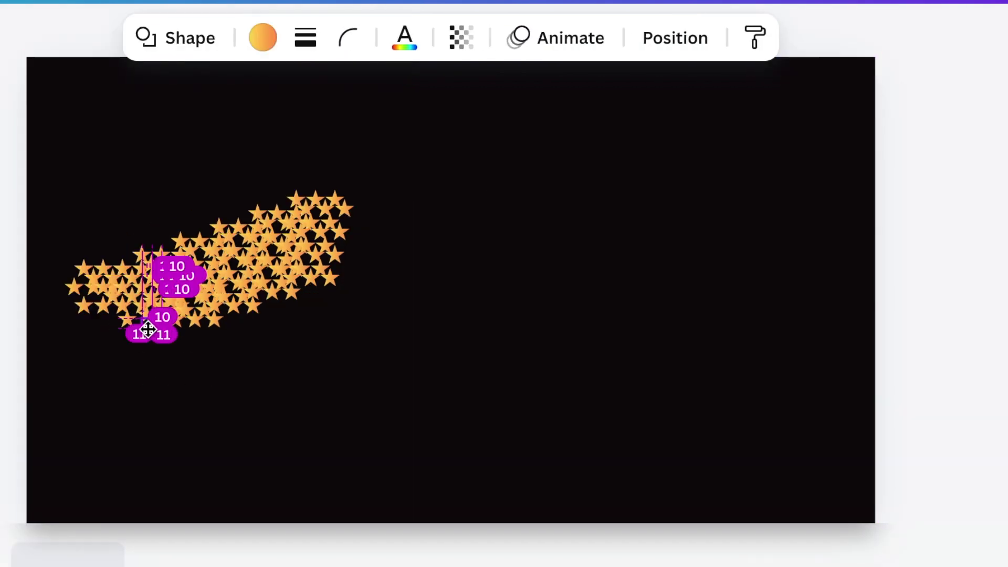
{"action": "left_click", "coordinate": [74, 287]}
{"action": "key", "text": "super+d"}
{"action": "left_click_drag", "start_coordinate": [81, 294], "coordinate": [87, 267]}
{"action": "left_click", "coordinate": [25, 231]}
{"action": "left_click_drag", "start_coordinate": [151, 328], "coordinate": [151, 319]}
{"action": "left_click_drag", "start_coordinate": [127, 318], "coordinate": [132, 309]}
{"action": "left_click_drag", "start_coordinate": [84, 304], "coordinate": [74, 297]}
Duplicate larger blocks of stars and move the copies to widen the lower part of the triangle away from its tip
{"action": "left_click_drag", "start_coordinate": [424, 292], "coordinate": [184, 273]}
{"action": "key", "text": "super+d"}
{"action": "left_click_drag", "start_coordinate": [282, 342], "coordinate": [302, 402]}
{"action": "left_click", "coordinate": [495, 387]}
{"action": "left_click_drag", "start_coordinate": [177, 328], "coordinate": [294, 231]}
{"action": "left_click_drag", "start_coordinate": [337, 331], "coordinate": [317, 417]}
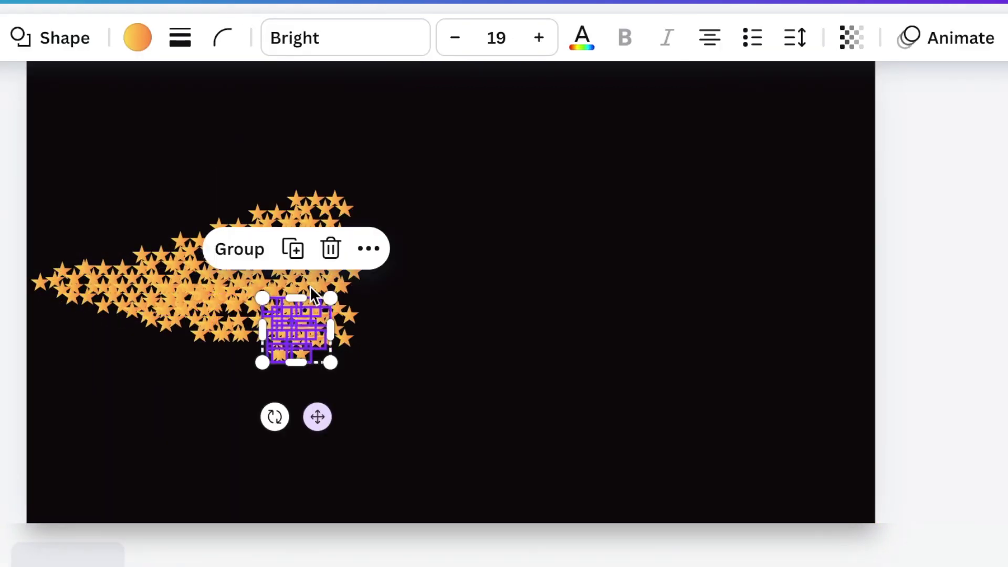
{"action": "key", "text": "super+d"}
{"action": "left_click_drag", "start_coordinate": [311, 315], "coordinate": [336, 328]}
{"action": "left_click", "coordinate": [387, 322]}
Move and duplicate small groups of stars to even out the triangle's lower slanted edge
{"action": "left_click_drag", "start_coordinate": [284, 362], "coordinate": [234, 310]}
{"action": "left_click_drag", "start_coordinate": [278, 388], "coordinate": [270, 385]}
{"action": "left_click", "coordinate": [226, 378]}
{"action": "left_click_drag", "start_coordinate": [166, 324], "coordinate": [165, 326]}
{"action": "left_click_drag", "start_coordinate": [211, 398], "coordinate": [251, 402]}
{"action": "key", "text": "super+d"}
{"action": "left_click", "coordinate": [300, 381]}
{"action": "left_click", "coordinate": [299, 363]}
Fill the upper and lower corners of the triangle's wide end with duplicated single stars
{"action": "left_click_drag", "start_coordinate": [320, 427], "coordinate": [309, 408]}
{"action": "left_click_drag", "start_coordinate": [308, 409], "coordinate": [357, 331]}
{"action": "key", "text": "super+d"}
{"action": "key", "text": "super+d"}
{"action": "key", "text": "super+d"}
{"action": "left_click", "coordinate": [341, 136]}
{"action": "left_click_drag", "start_coordinate": [327, 115], "coordinate": [327, 120]}
{"action": "key", "text": "super+plus"}
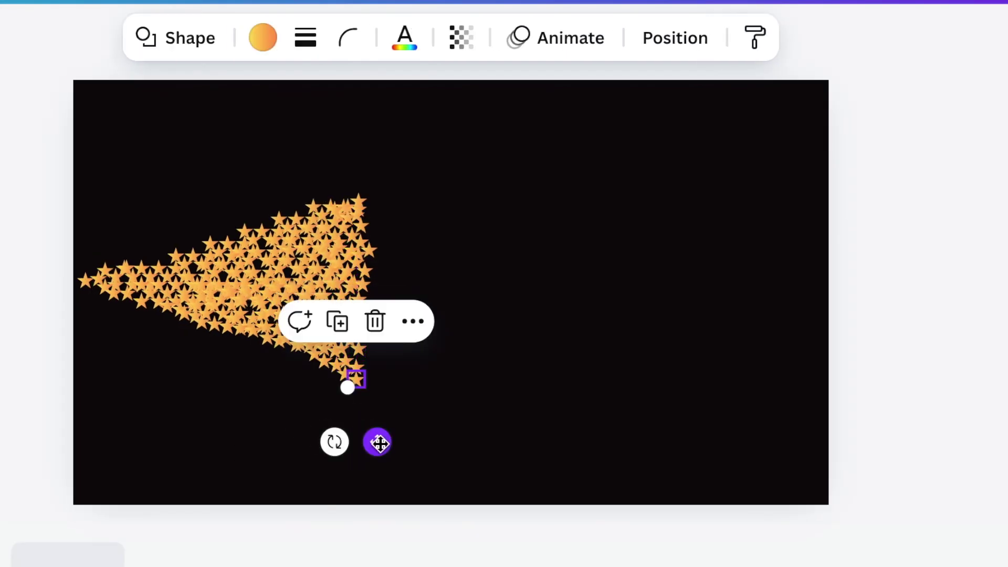
{"action": "left_click_drag", "start_coordinate": [181, 277], "coordinate": [174, 367]}
Duplicate the page containing the finished star triangle
{"action": "left_click", "coordinate": [402, 406]}
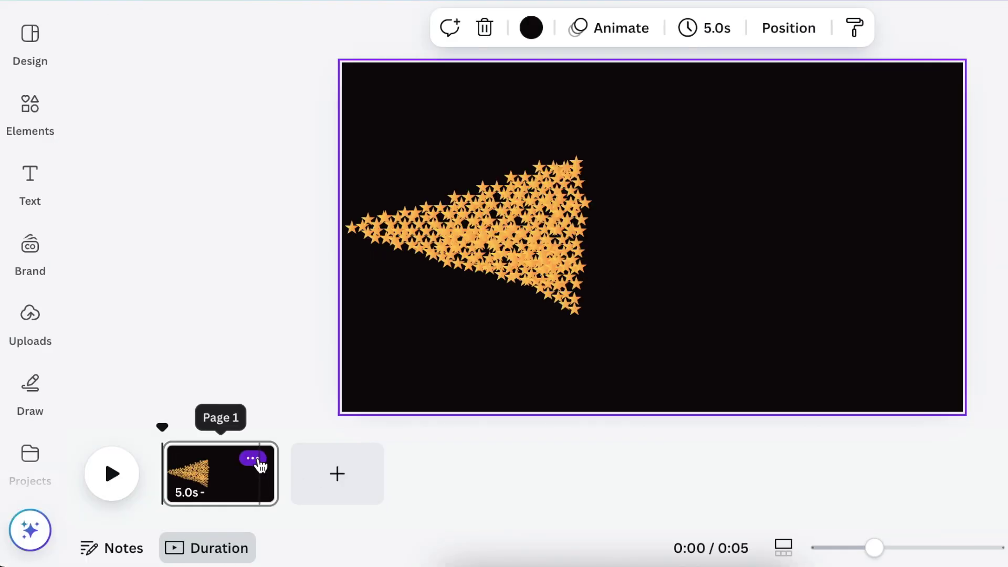
{"action": "left_click", "coordinate": [254, 459]}
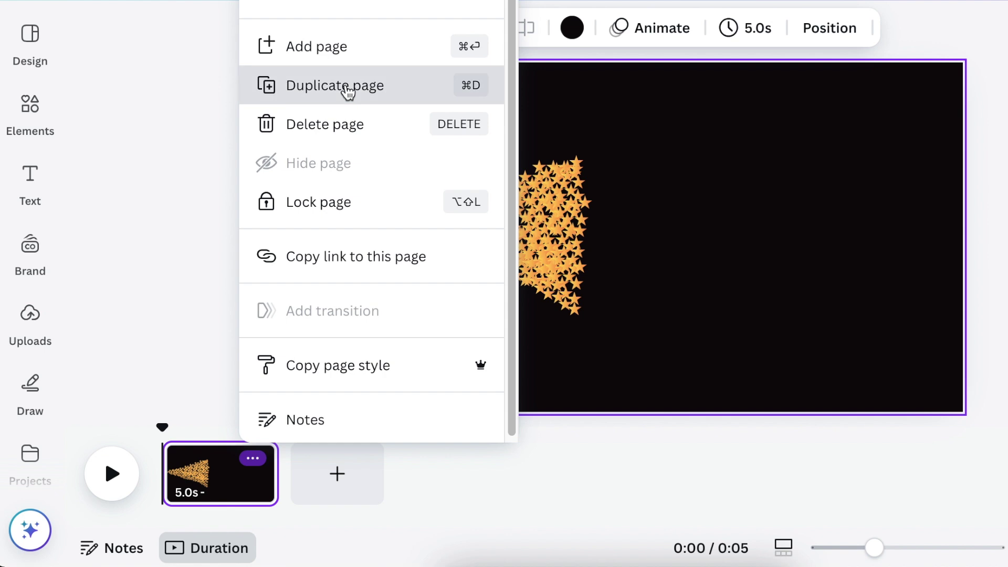
{"action": "left_click", "coordinate": [347, 87]}
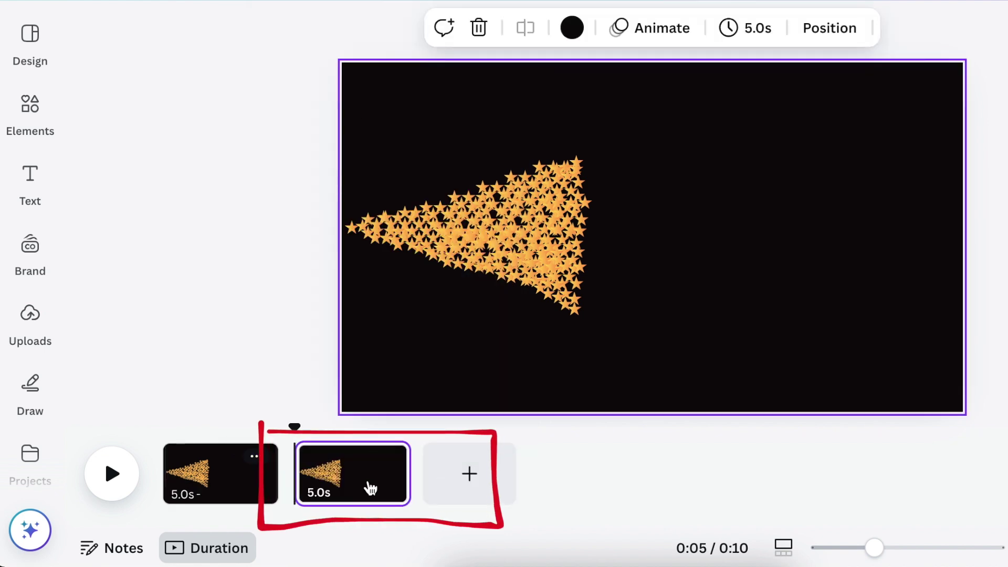
Add the neon "Glamping" text style to the second page and narrow its text box to about 992 wide
{"action": "left_click", "coordinate": [32, 176]}
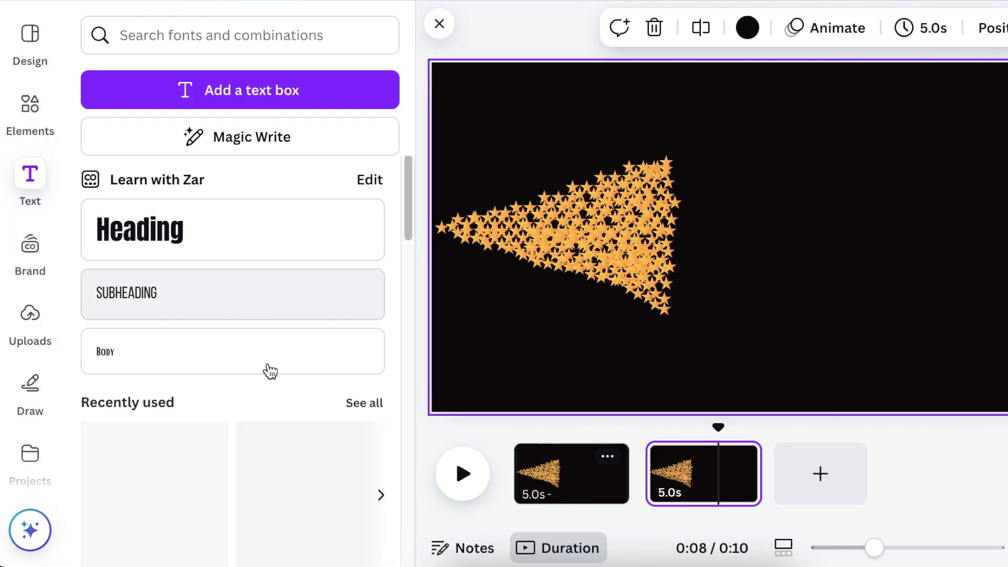
{"action": "scroll", "coordinate": [274, 379], "scroll_direction": "down", "scroll_amount": 10}
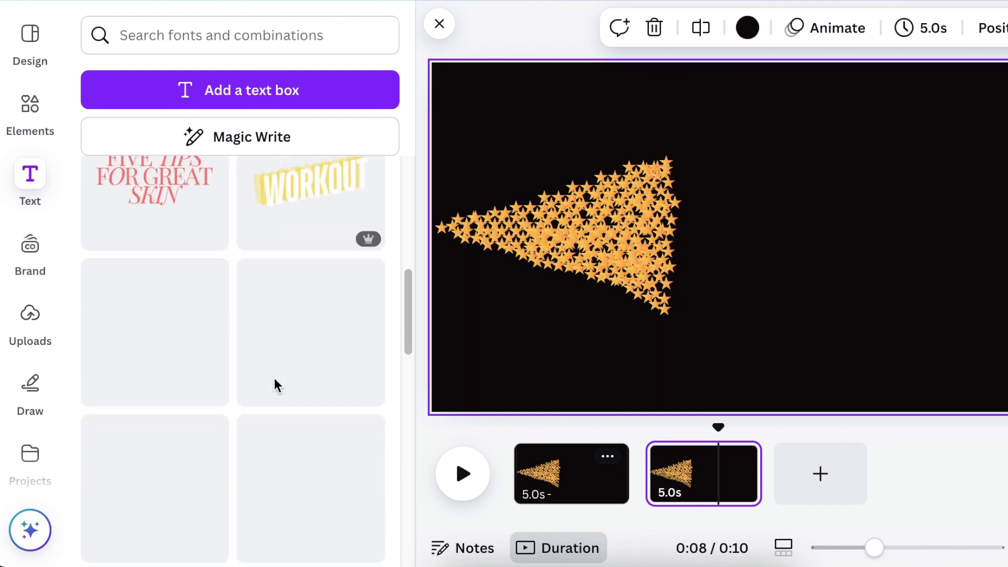
{"action": "scroll", "coordinate": [275, 386], "scroll_direction": "down", "scroll_amount": 8}
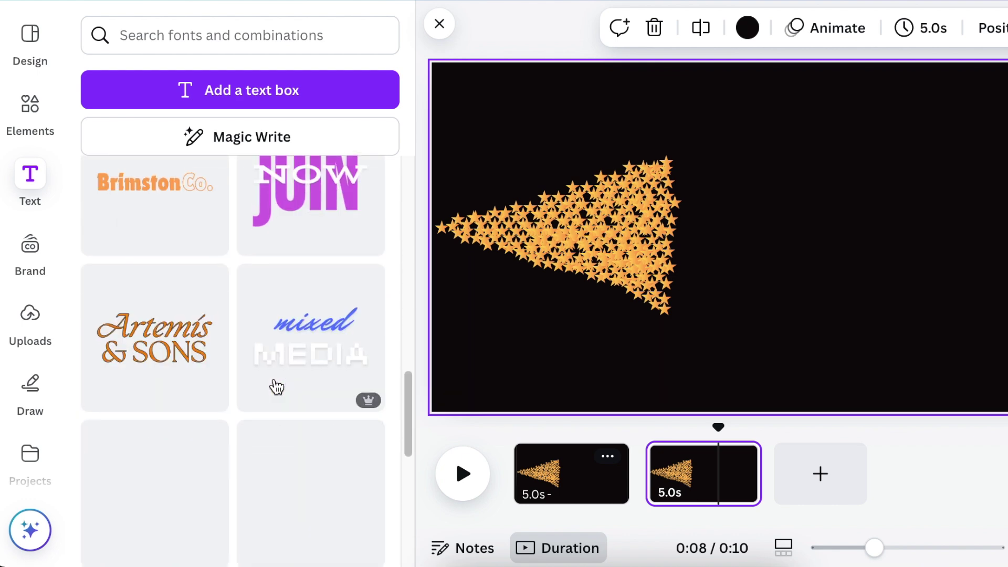
{"action": "scroll", "coordinate": [277, 387], "scroll_direction": "down", "scroll_amount": 5}
{"action": "left_click", "coordinate": [319, 325]}
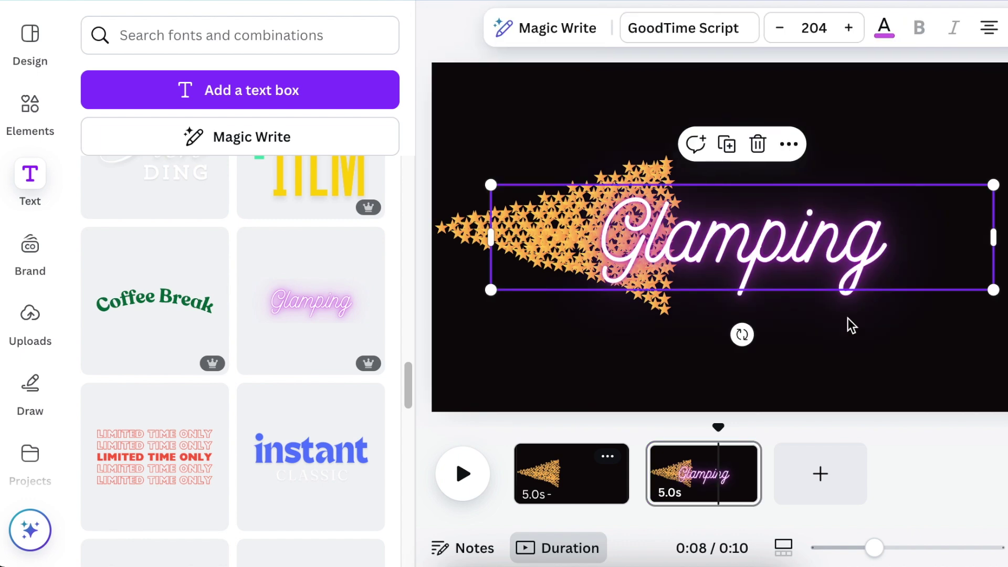
{"action": "left_click_drag", "start_coordinate": [993, 237], "coordinate": [819, 250]}
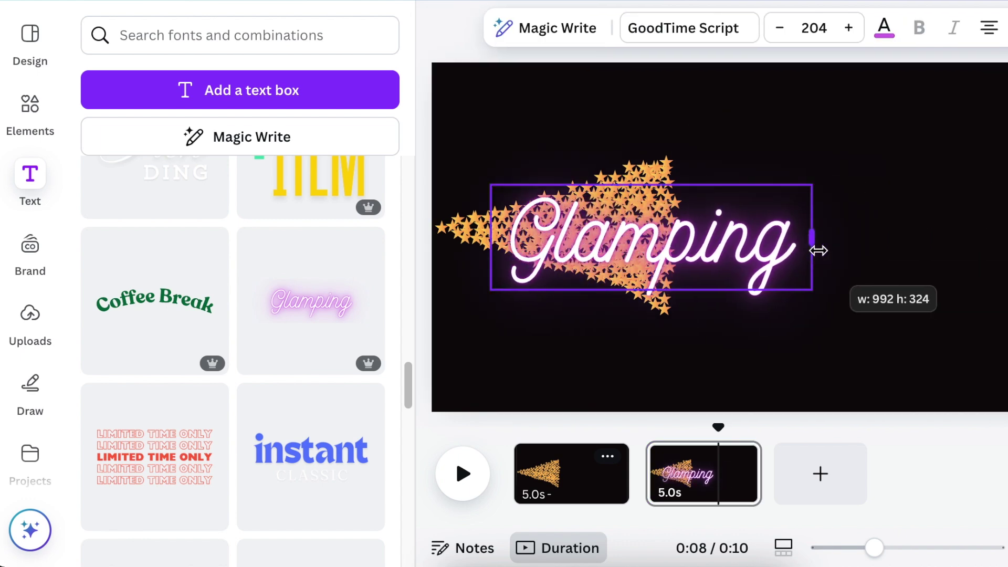
Replace the neon text with "SHINE", coloured yellow and enlarged to size 254
{"action": "double_click", "coordinate": [758, 257]}
{"action": "type", "text": "shome"}
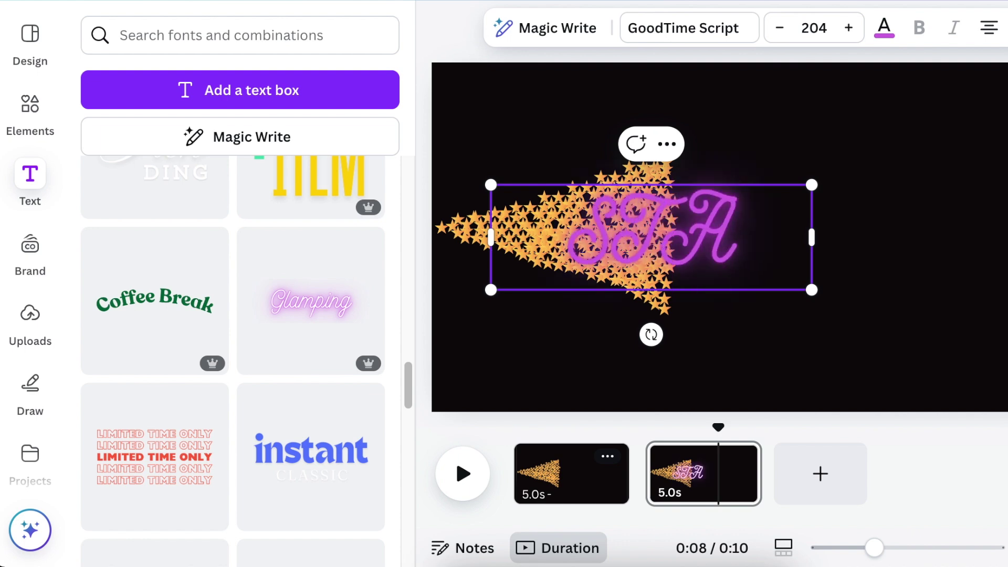
{"action": "left_click", "coordinate": [818, 369]}
{"action": "left_click_drag", "start_coordinate": [785, 286], "coordinate": [929, 265]}
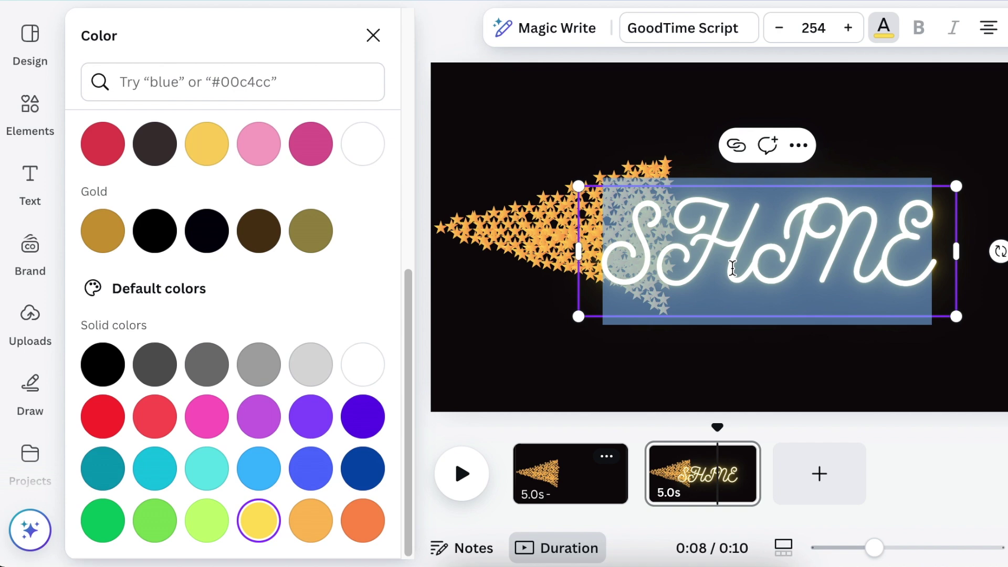
Change the neon text to "STAR" and position it beside the wide end of the star triangle
{"action": "type", "text": "STAR"}
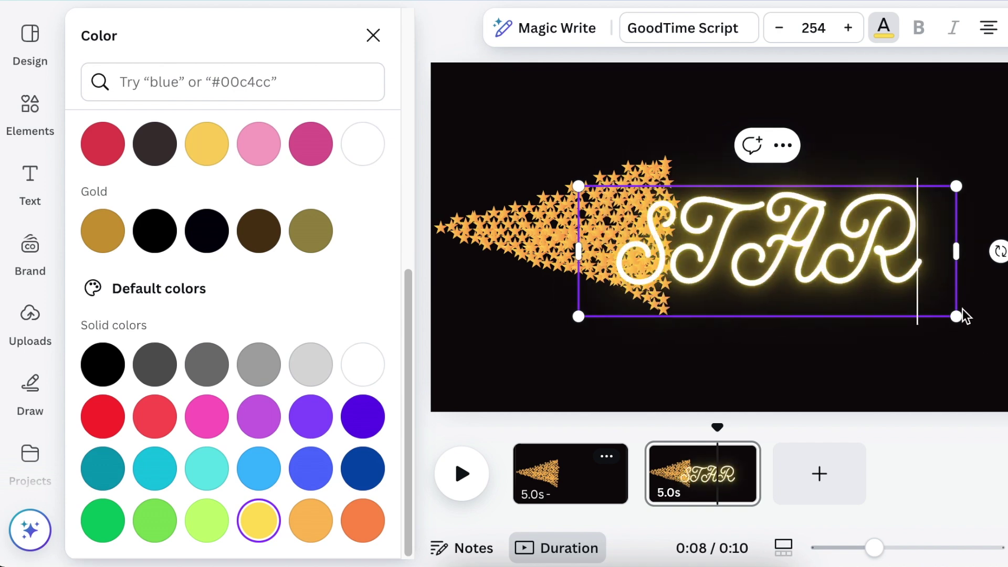
{"action": "key", "text": "Escape"}
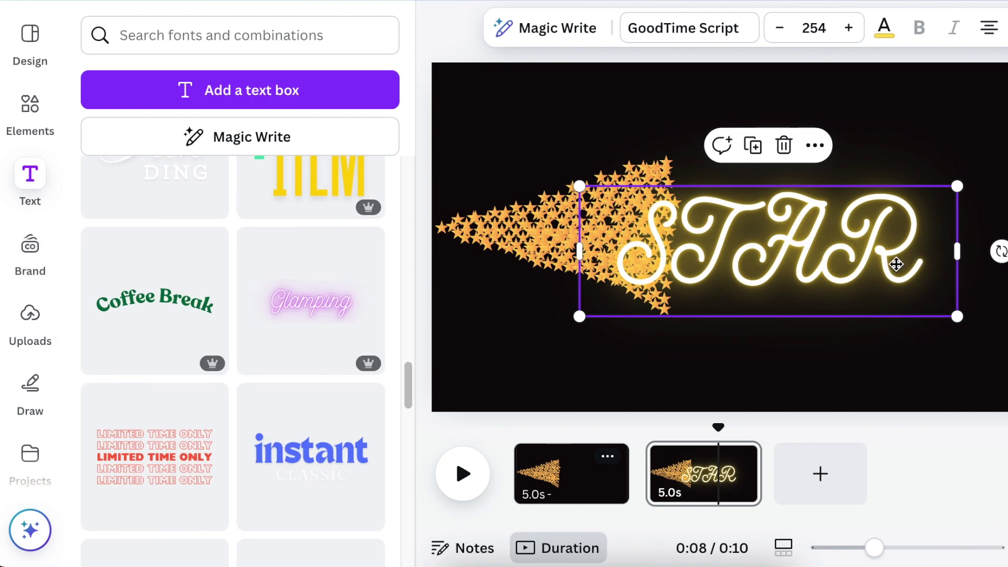
{"action": "left_click_drag", "start_coordinate": [896, 264], "coordinate": [906, 255]}
Apply the Distillery Display font from the Display category to the STAR text
{"action": "left_click", "coordinate": [709, 38]}
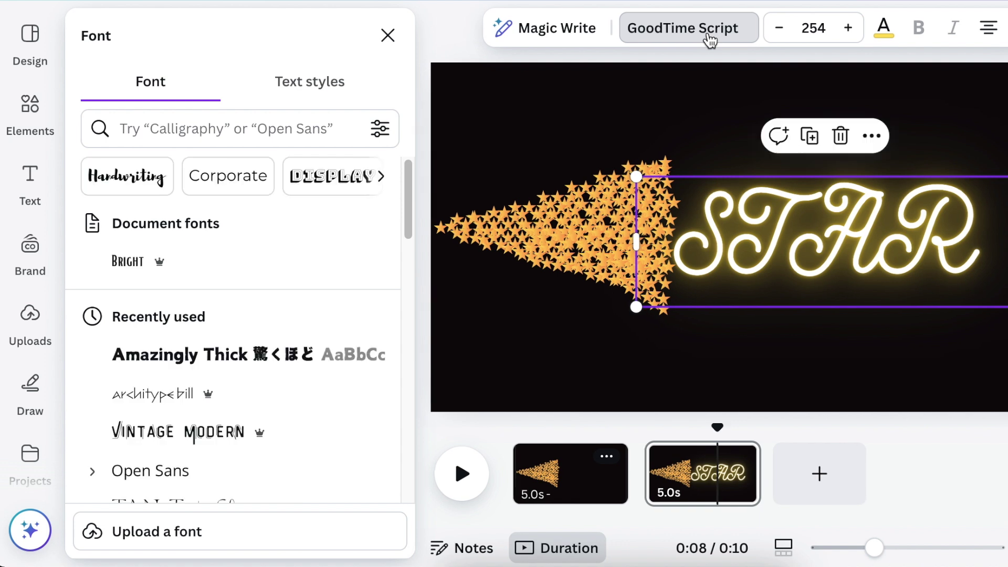
{"action": "left_click", "coordinate": [338, 176]}
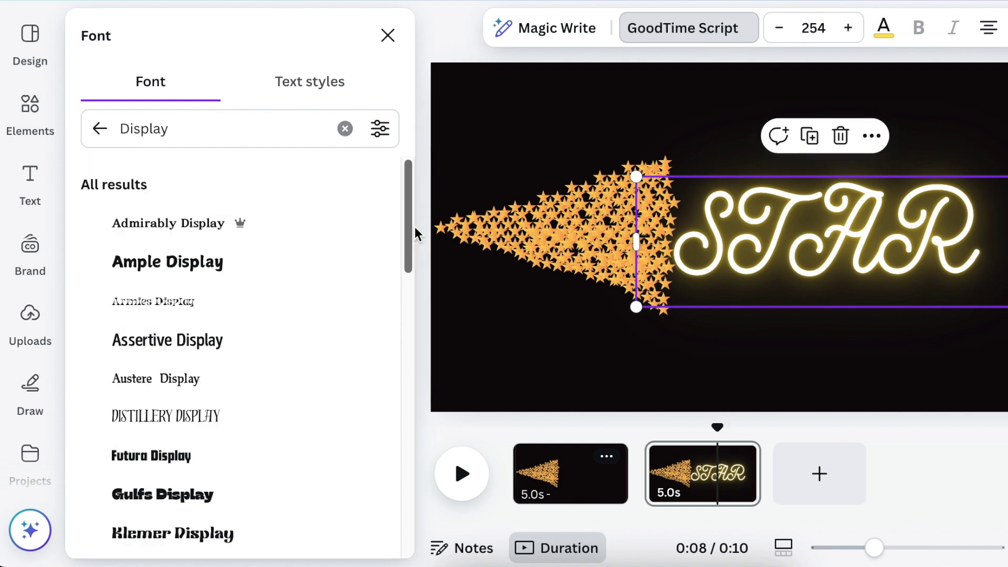
{"action": "left_click", "coordinate": [218, 420]}
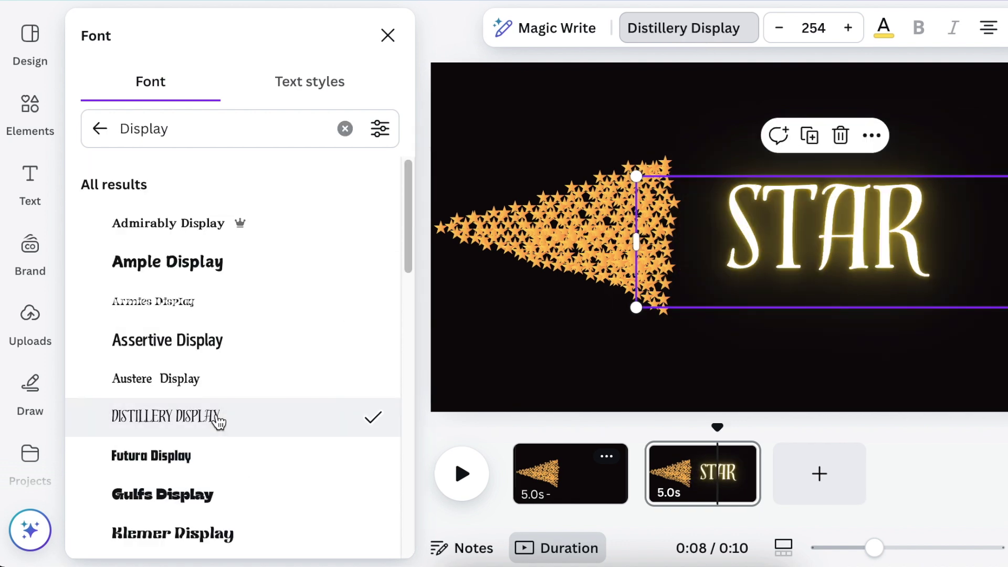
Tighten the STAR text box, enlarge the text to size 368 and align it against the triangle's wide end
{"action": "left_click_drag", "start_coordinate": [959, 241], "coordinate": [884, 243]}
{"action": "left_click_drag", "start_coordinate": [891, 319], "coordinate": [961, 377]}
{"action": "left_click_drag", "start_coordinate": [963, 169], "coordinate": [988, 94]}
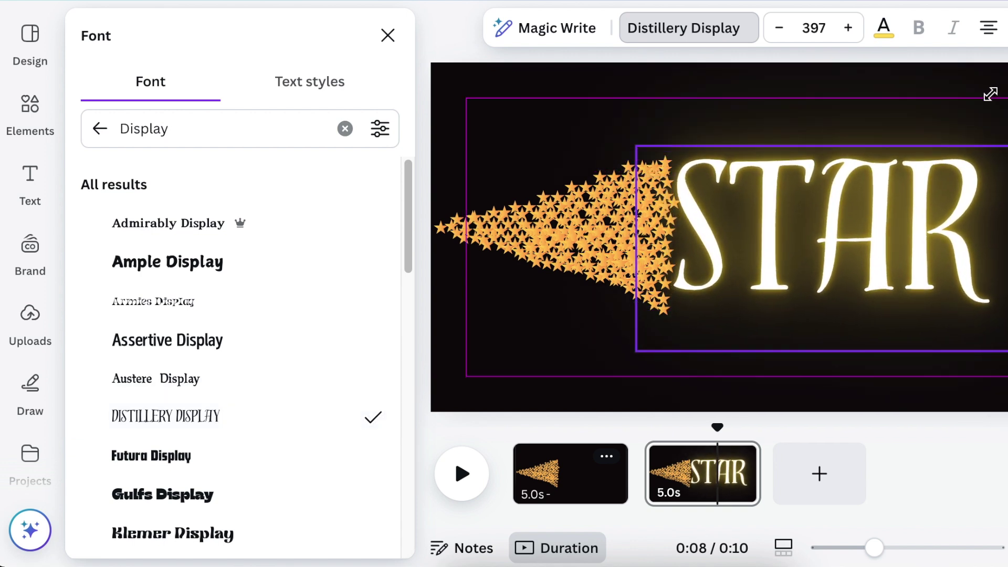
{"action": "left_click_drag", "start_coordinate": [637, 353], "coordinate": [601, 370]}
{"action": "left_click_drag", "start_coordinate": [803, 306], "coordinate": [805, 304]}
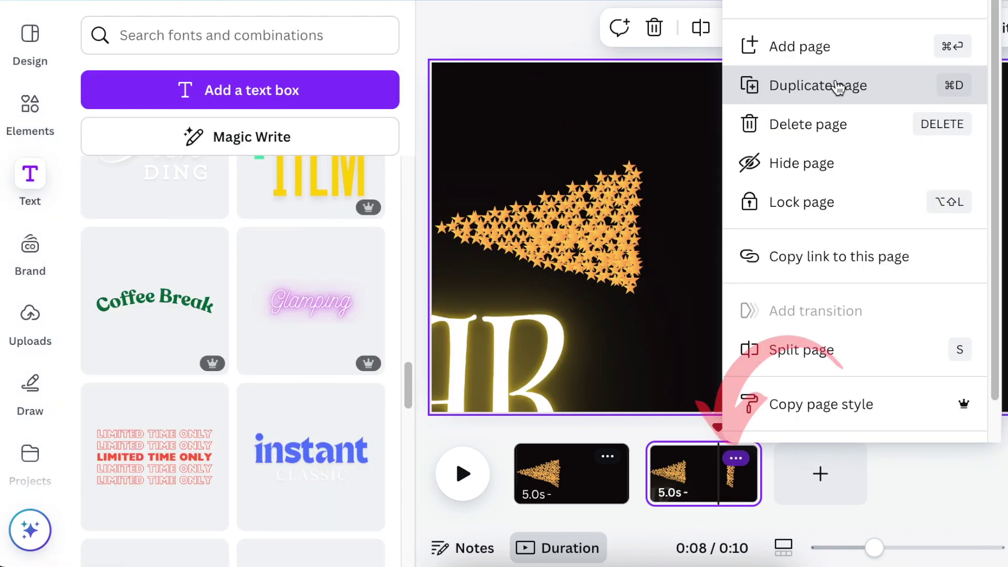
Duplicate the second page and return to the original second page
{"action": "left_click", "coordinate": [837, 86]}
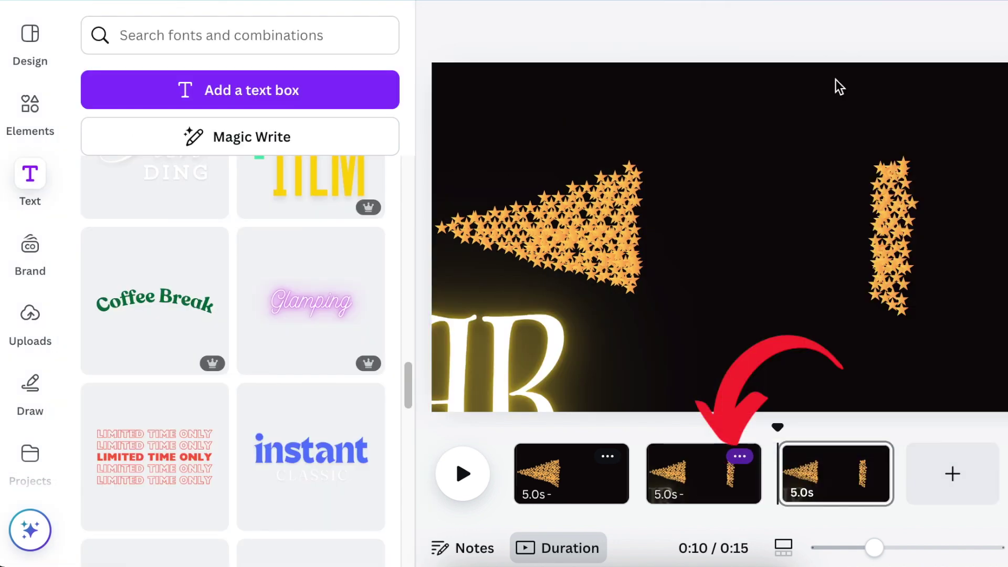
{"action": "left_click", "coordinate": [698, 495]}
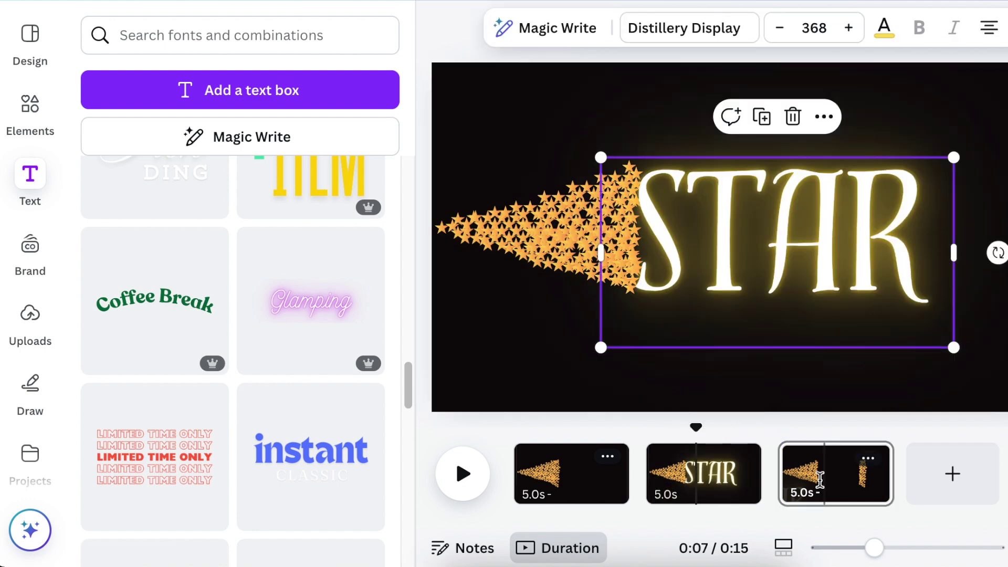
On the third page, duplicate single stars into the gaps of the star cluster beside the R of STAR
{"action": "left_click", "coordinate": [839, 472]}
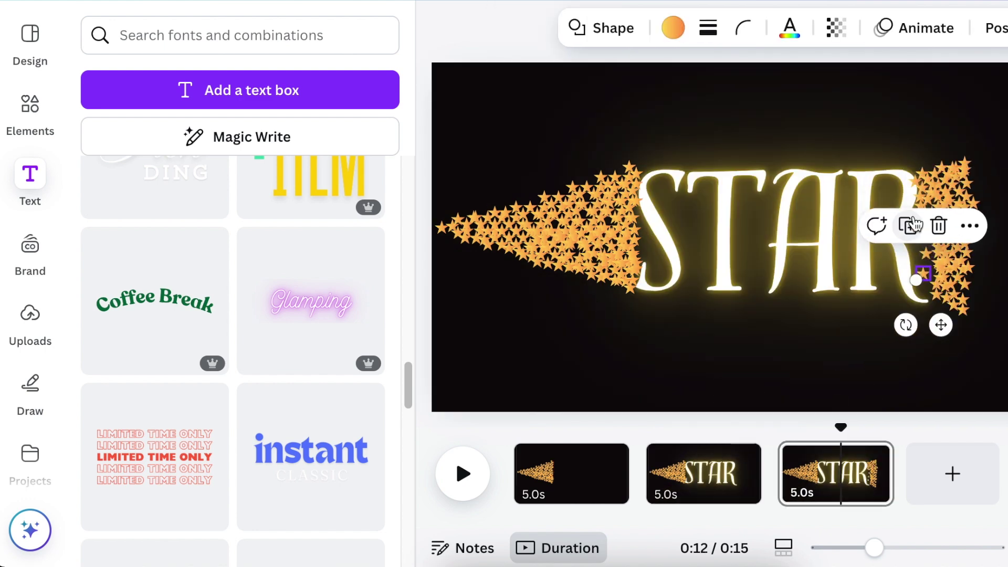
{"action": "left_click", "coordinate": [909, 226]}
{"action": "left_click_drag", "start_coordinate": [941, 324], "coordinate": [930, 296]}
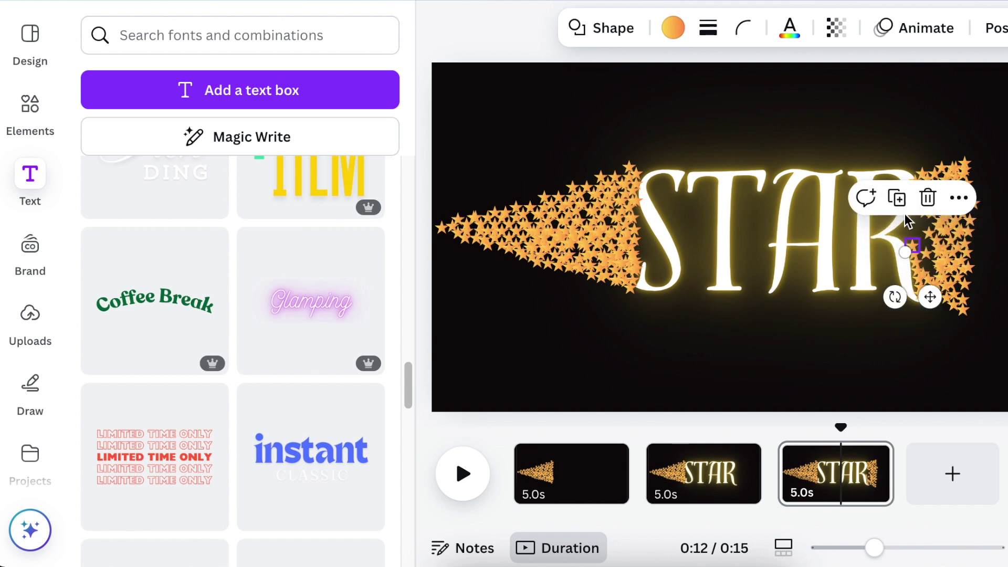
{"action": "left_click", "coordinate": [898, 203]}
{"action": "left_click_drag", "start_coordinate": [954, 334], "coordinate": [931, 277]}
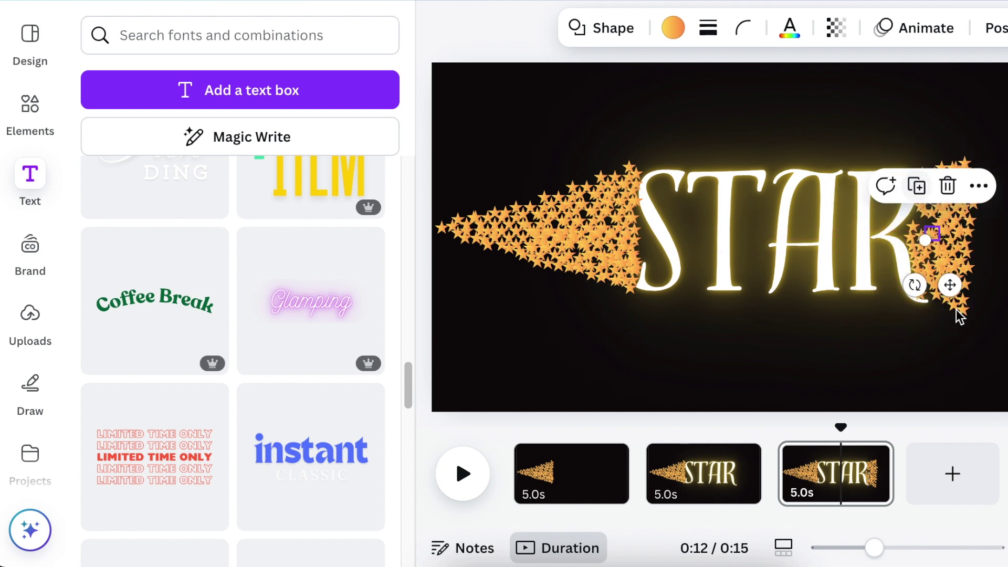
{"action": "key", "text": "ctrl+d"}
{"action": "left_click_drag", "start_coordinate": [959, 423], "coordinate": [960, 353]}
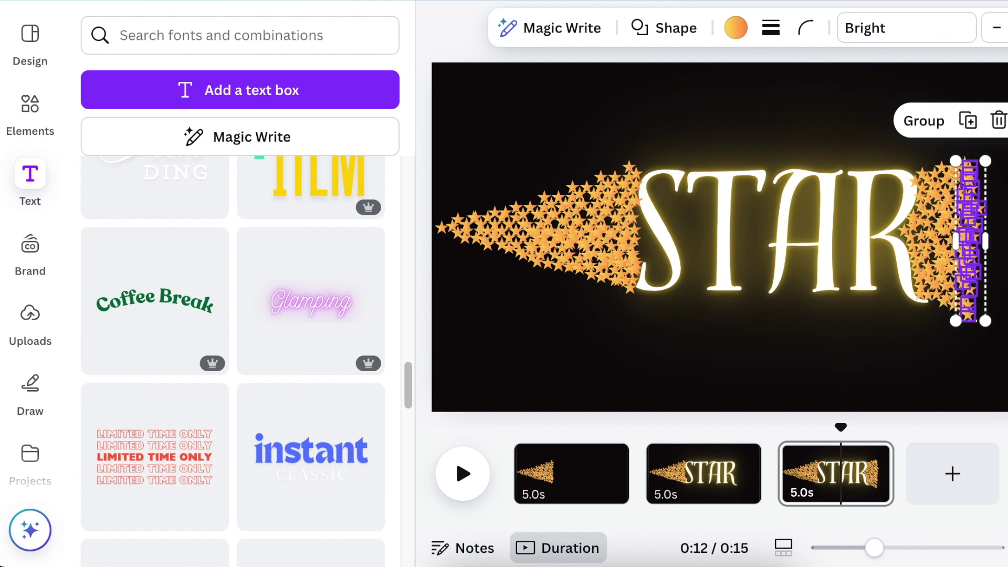
Duplicate the cluster's outer column of stars and position the copies to widen it toward the page edge
{"action": "left_click_drag", "start_coordinate": [969, 234], "coordinate": [978, 234]}
{"action": "key", "text": "ctrl+d"}
{"action": "key", "text": "ctrl+d"}
{"action": "key", "text": "ctrl+d"}
{"action": "key", "text": "ctrl+d"}
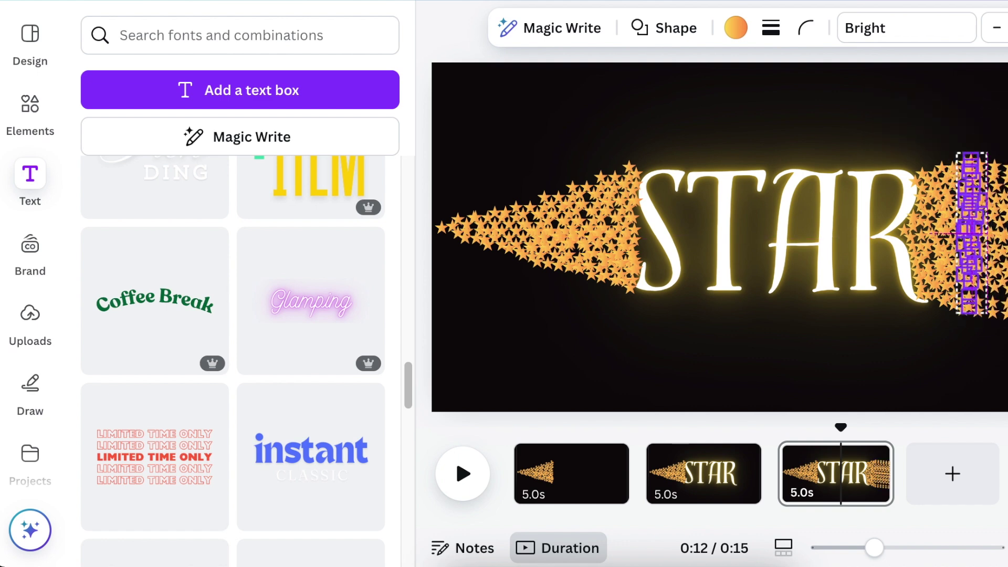
{"action": "left_click", "coordinate": [970, 321]}
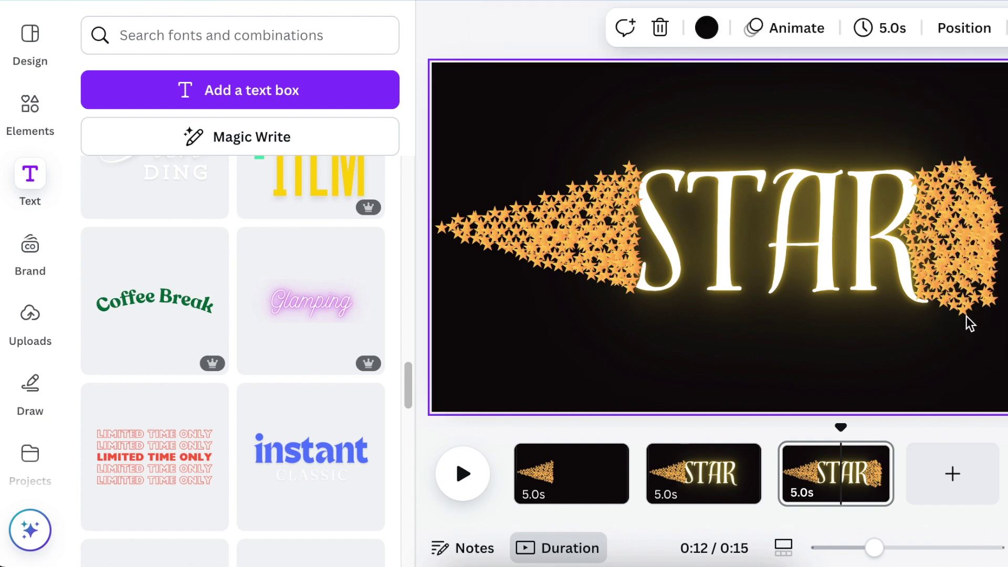
Rearrange the cluster's upper, lower and outer stars so it tapers into a triangle pointing away from the STAR text
{"action": "left_click_drag", "start_coordinate": [966, 315], "coordinate": [1006, 281]}
{"action": "left_click_drag", "start_coordinate": [967, 160], "coordinate": [998, 194]}
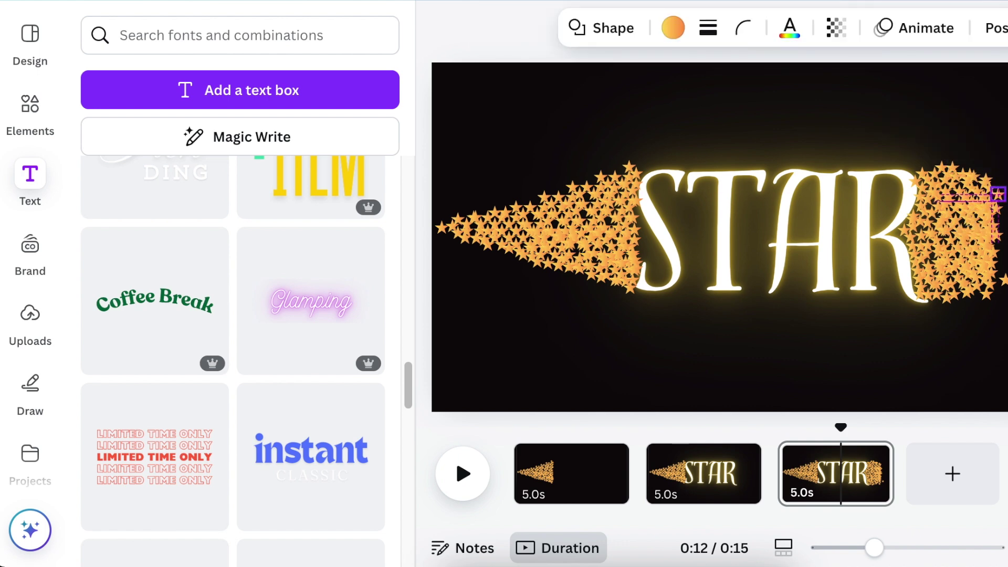
{"action": "left_click_drag", "start_coordinate": [1006, 301], "coordinate": [985, 206]}
{"action": "key", "text": "ctrl+d"}
{"action": "left_click", "coordinate": [961, 315]}
{"action": "mouse_move", "coordinate": [950, 310]}
{"action": "left_mouse_down"}
{"action": "mouse_move", "coordinate": [974, 300]}
{"action": "mouse_move", "coordinate": [990, 232]}
{"action": "left_mouse_up"}
{"action": "left_click", "coordinate": [981, 305]}
{"action": "mouse_move", "coordinate": [940, 108]}
{"action": "left_mouse_down"}
{"action": "mouse_move", "coordinate": [983, 140]}
{"action": "mouse_move", "coordinate": [992, 212]}
{"action": "left_mouse_up"}
{"action": "left_click", "coordinate": [943, 163]}
{"action": "left_click_drag", "start_coordinate": [974, 262], "coordinate": [979, 220]}
{"action": "left_click", "coordinate": [999, 202]}
{"action": "left_click", "coordinate": [989, 278]}
{"action": "left_click", "coordinate": [936, 172]}
{"action": "left_click_drag", "start_coordinate": [629, 167], "coordinate": [623, 172]}
{"action": "left_click_drag", "start_coordinate": [935, 174], "coordinate": [999, 231]}
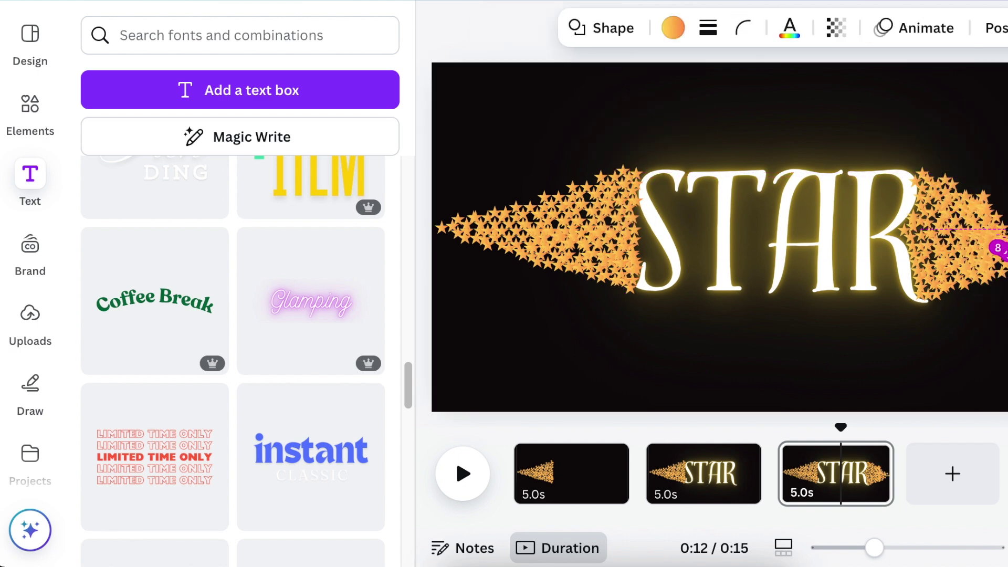
{"action": "left_click", "coordinate": [971, 157]}
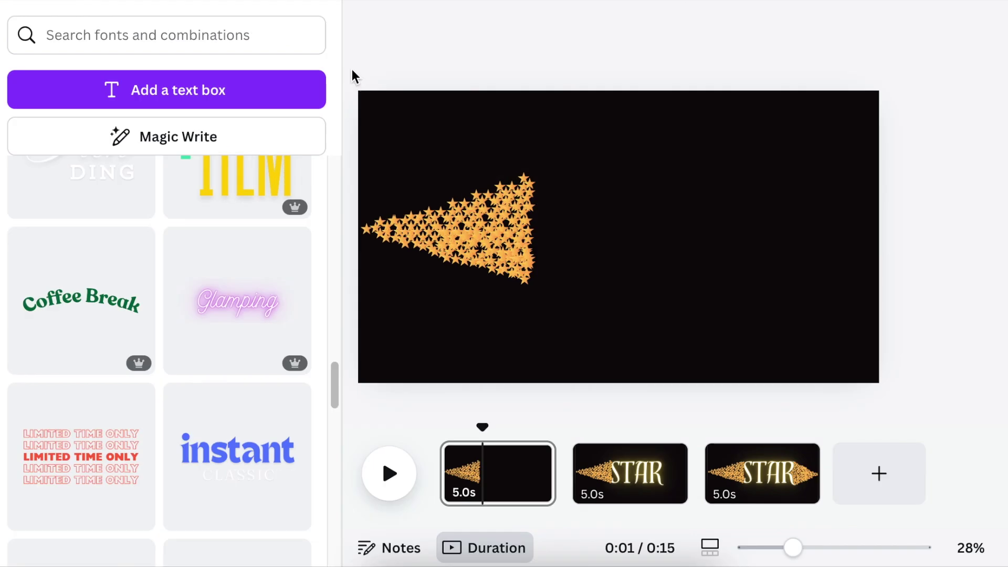
Apply the Tumble animation to all stars on the first page, on enter only, with intensity near the maximum
{"action": "left_click_drag", "start_coordinate": [351, 70], "coordinate": [536, 416]}
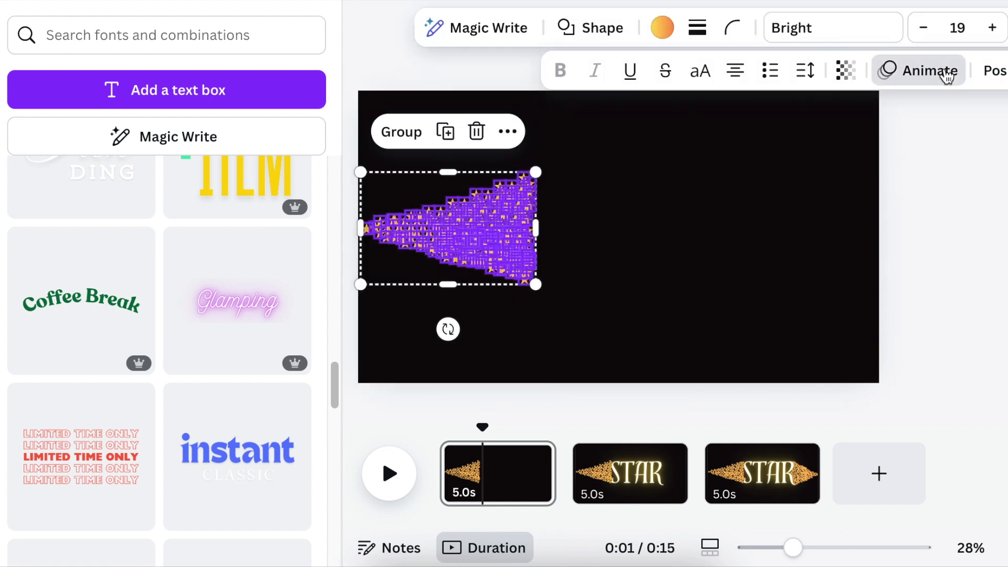
{"action": "left_click", "coordinate": [918, 70]}
{"action": "scroll", "coordinate": [229, 413], "scroll_direction": "down", "scroll_amount": 15}
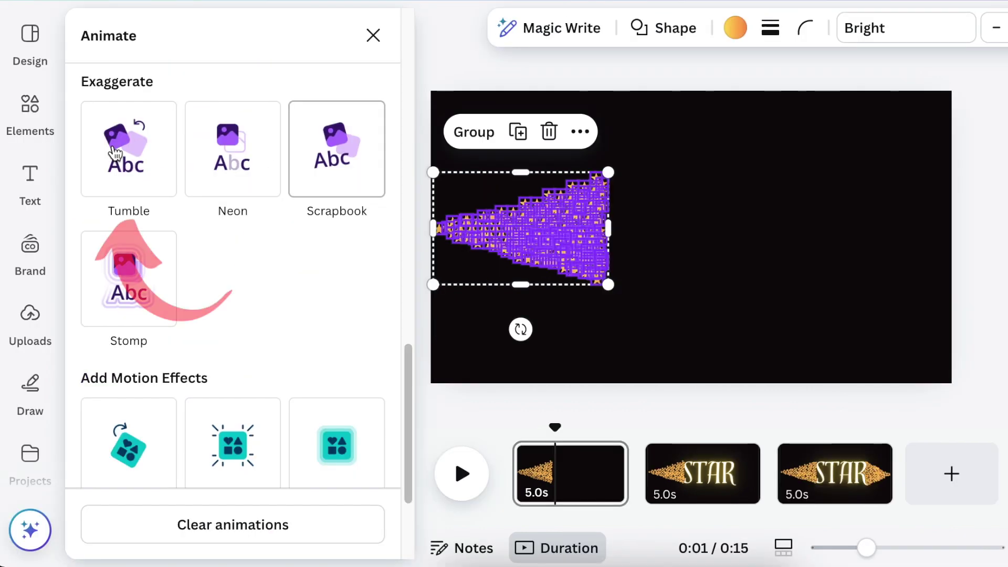
{"action": "left_click", "coordinate": [116, 154]}
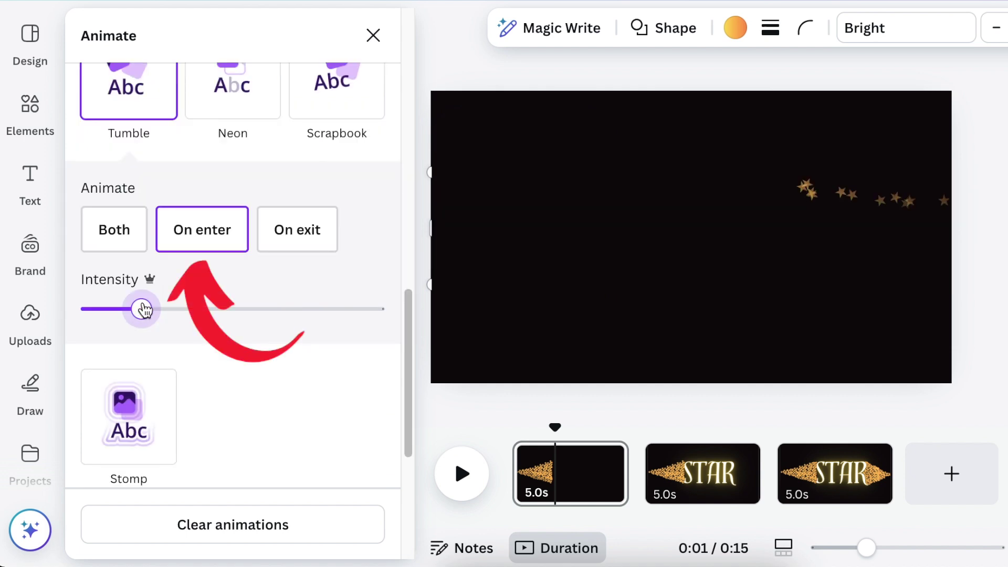
{"action": "left_click_drag", "start_coordinate": [142, 310], "coordinate": [361, 319]}
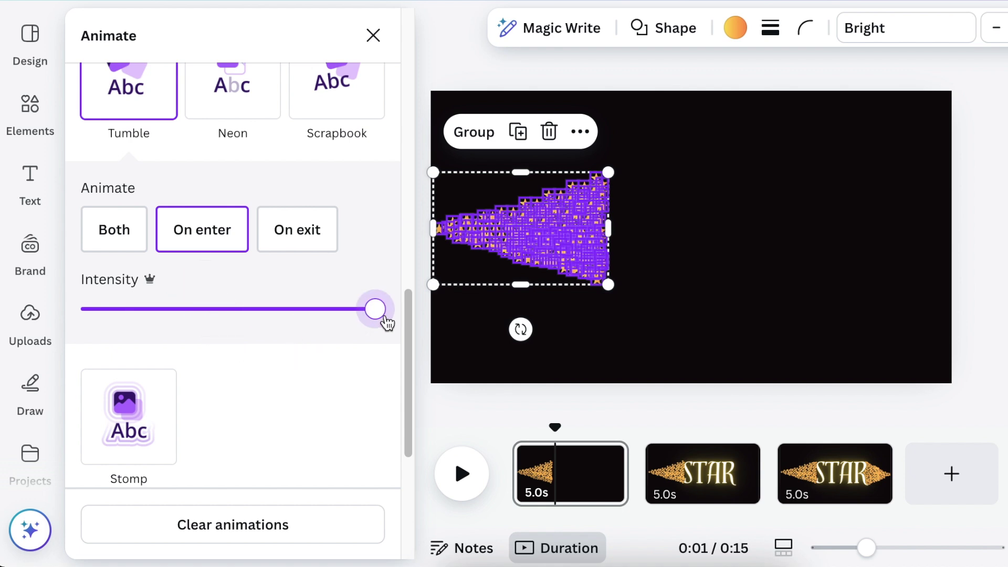
Add a Match & Move transition between the first and second pages and play the animation from the start
{"action": "left_click", "coordinate": [648, 490]}
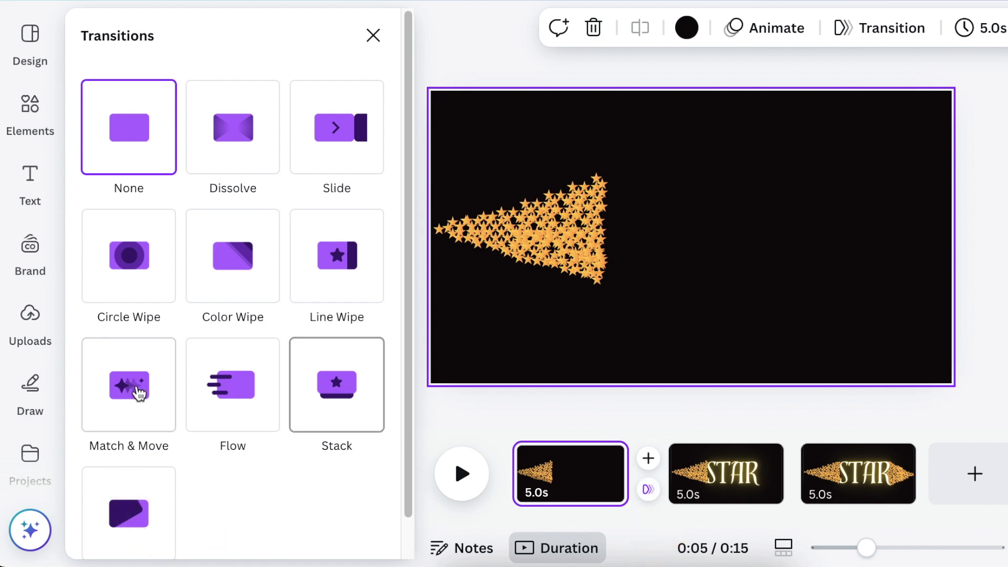
{"action": "left_click", "coordinate": [139, 393]}
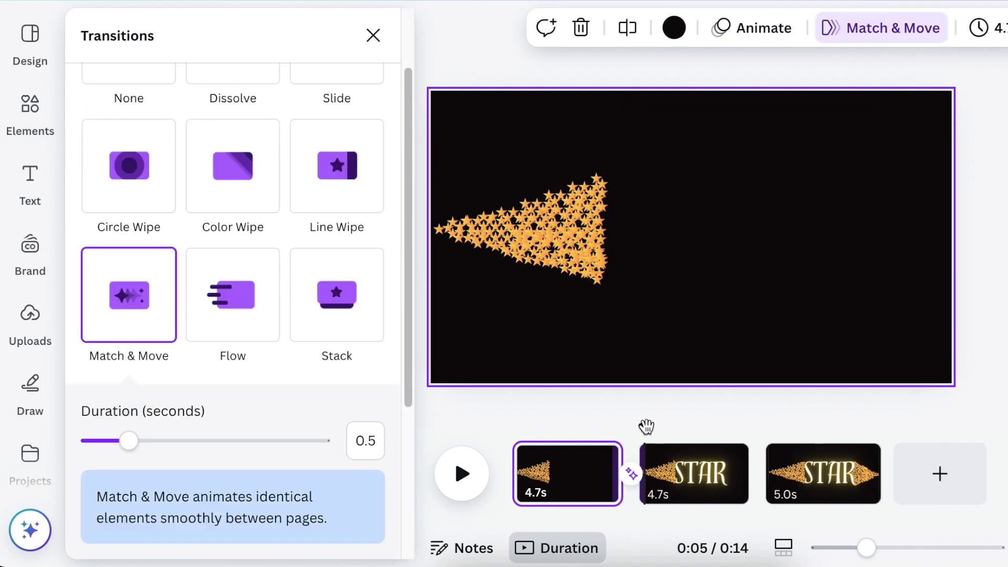
{"action": "left_click", "coordinate": [511, 478]}
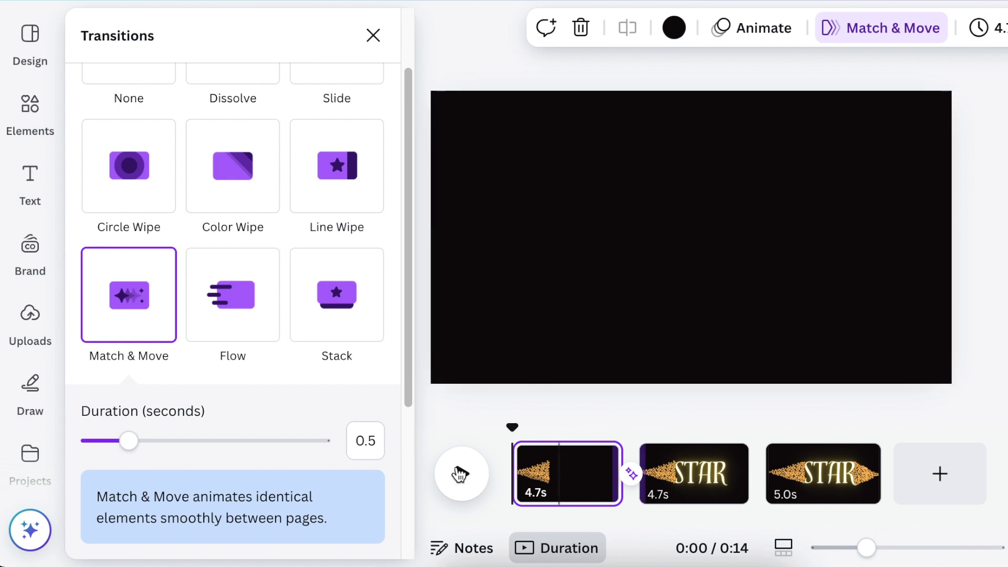
{"action": "left_click", "coordinate": [460, 474]}
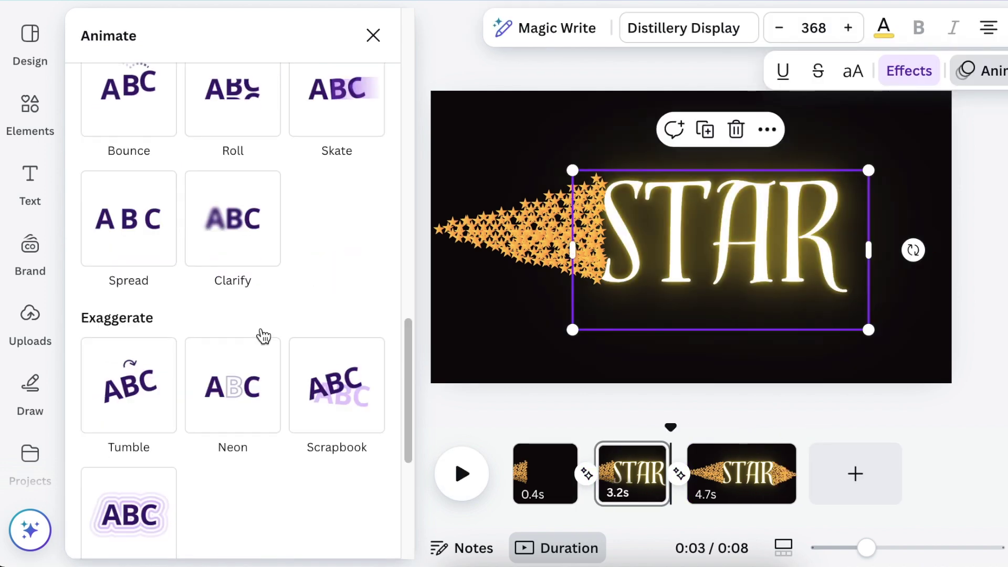
Apply the Clarify animation to the second page's STAR text, set to run on enter only
{"action": "scroll", "coordinate": [263, 336], "scroll_direction": "up", "scroll_amount": 3}
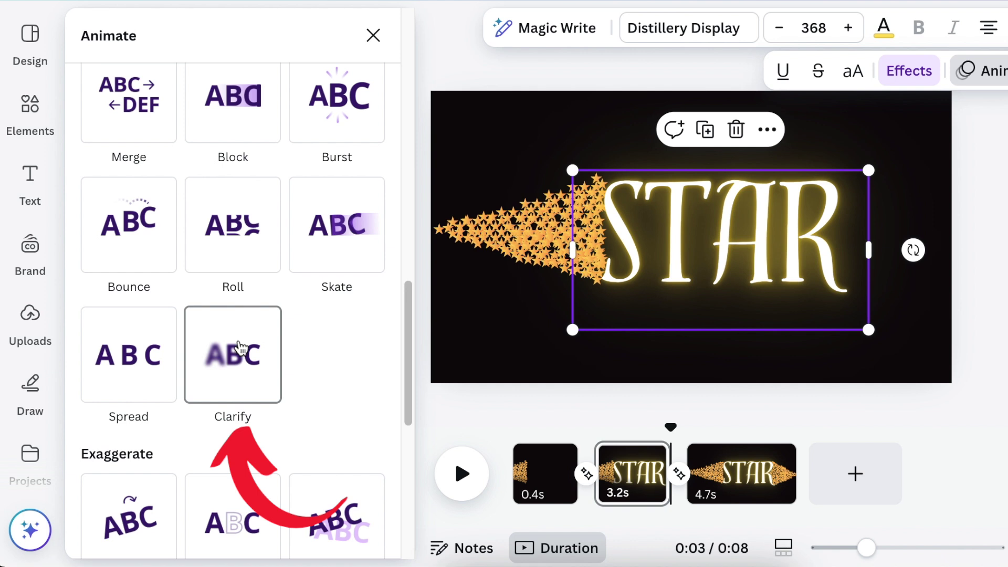
{"action": "left_click", "coordinate": [239, 348]}
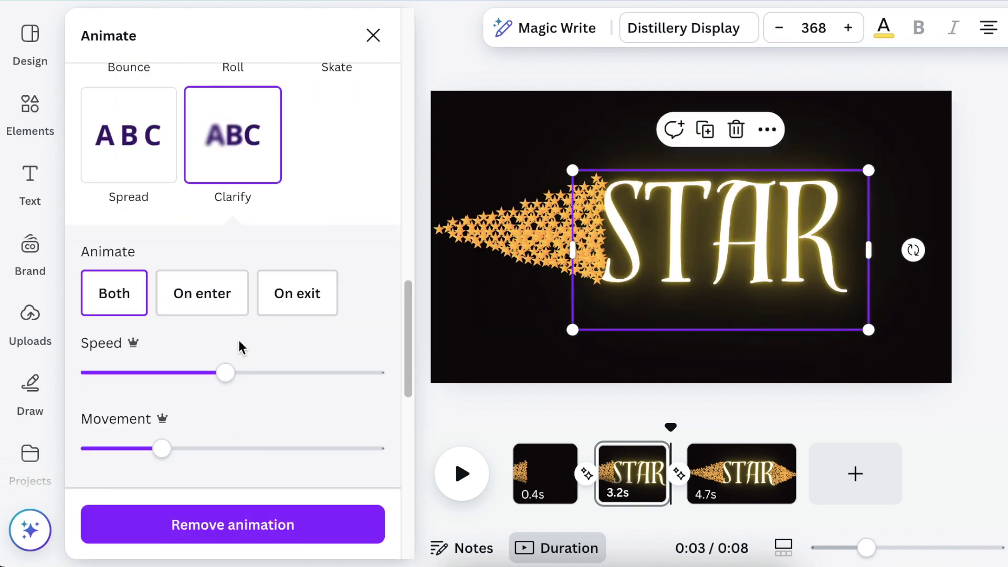
{"action": "left_click", "coordinate": [197, 302]}
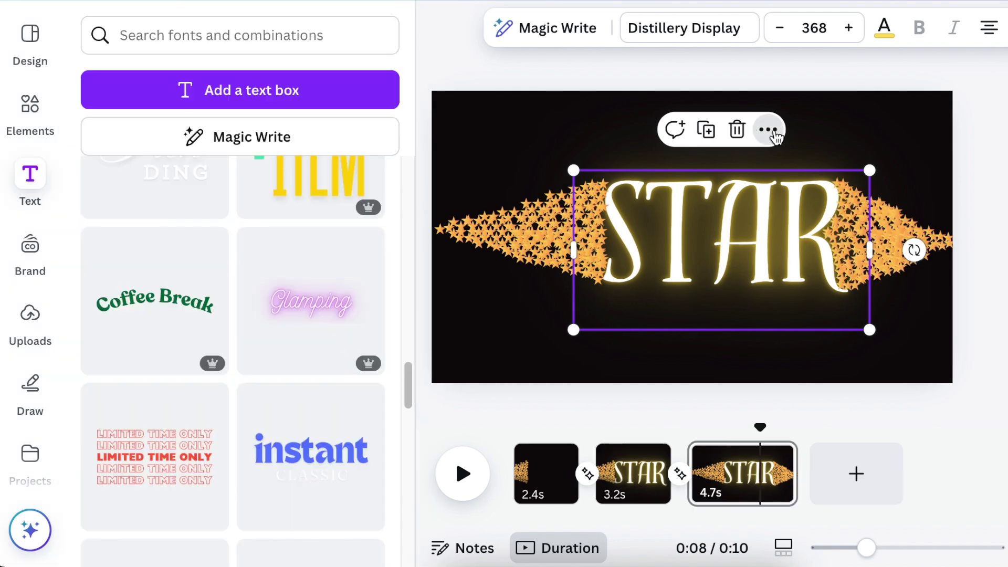
Lock only the position of the STAR text on the third page
{"action": "left_click", "coordinate": [768, 130]}
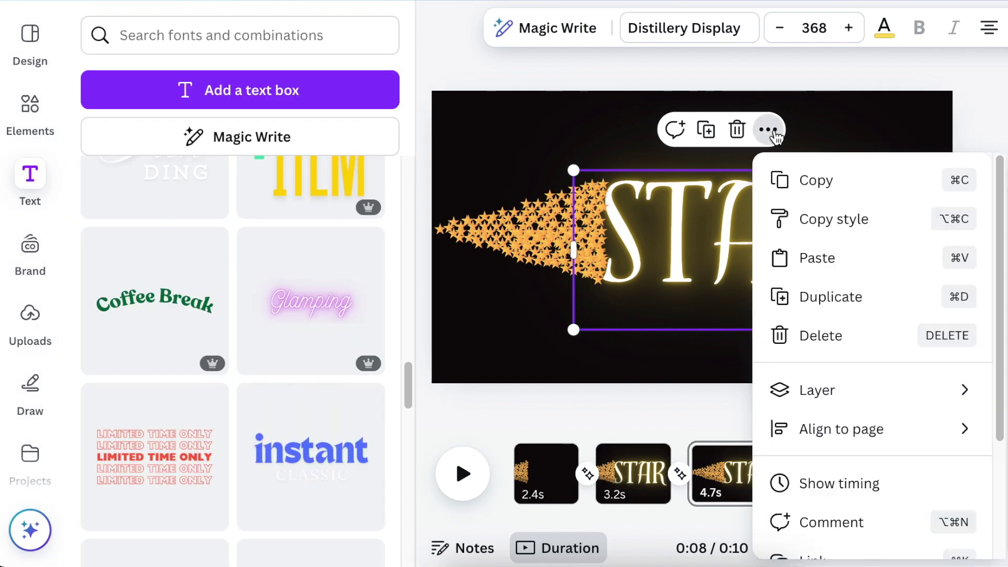
{"action": "scroll", "coordinate": [846, 336], "scroll_direction": "down", "scroll_amount": 3}
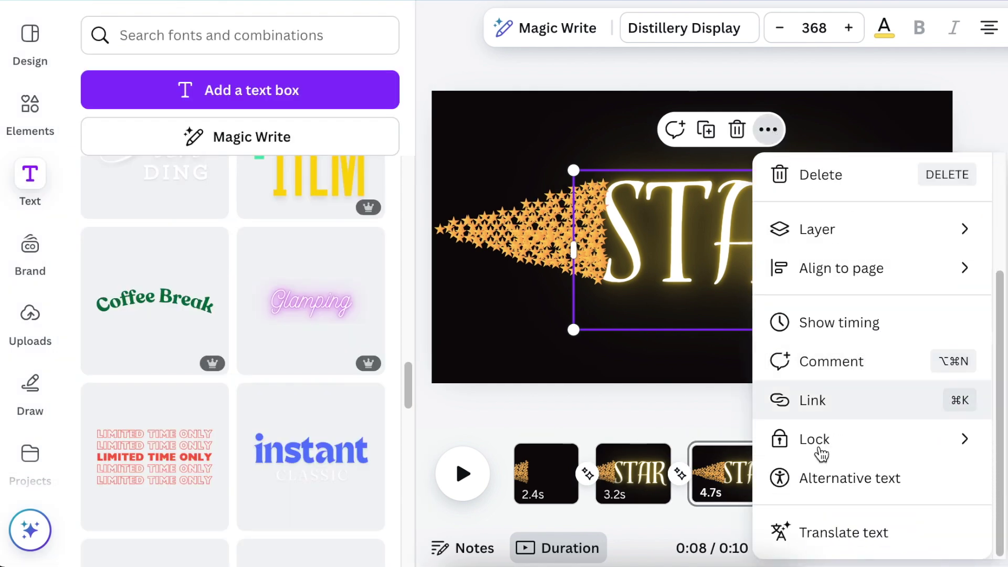
{"action": "mouse_move", "coordinate": [822, 455]}
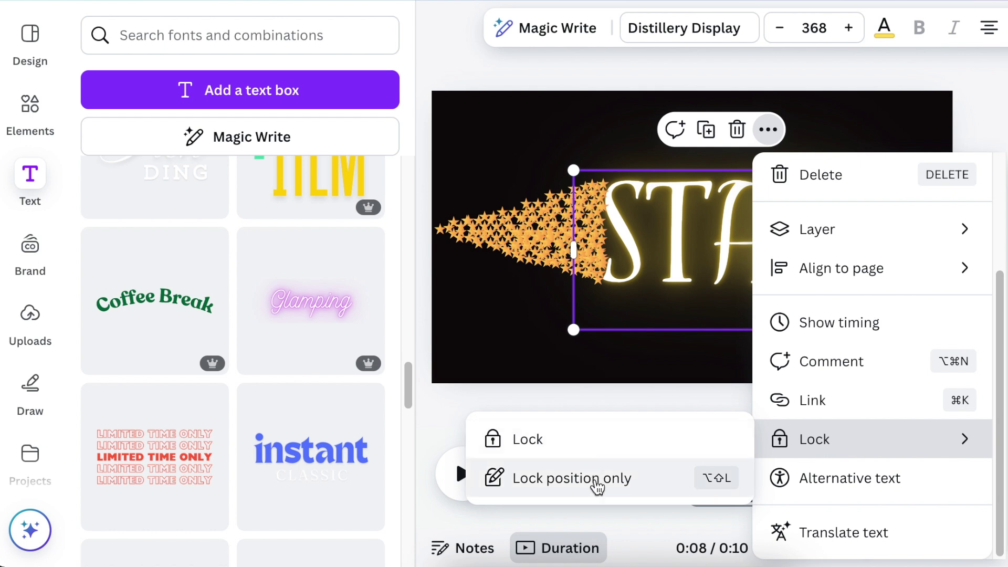
{"action": "left_click", "coordinate": [596, 480]}
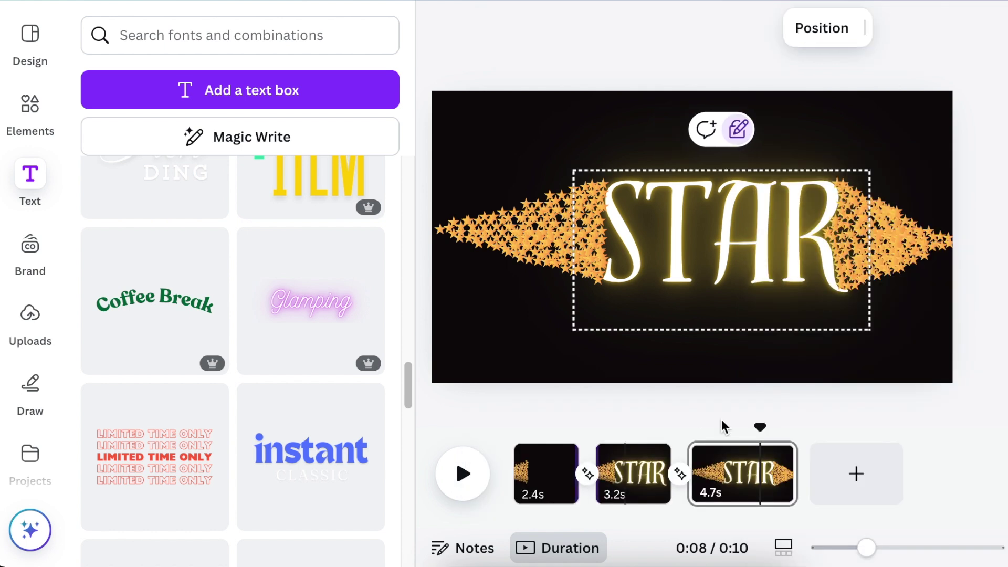
Select all stars of the triangle beside the R on the third page and apply the Tumble animation
{"action": "left_click", "coordinate": [907, 135]}
{"action": "left_click_drag", "start_coordinate": [823, 265], "coordinate": [969, 342]}
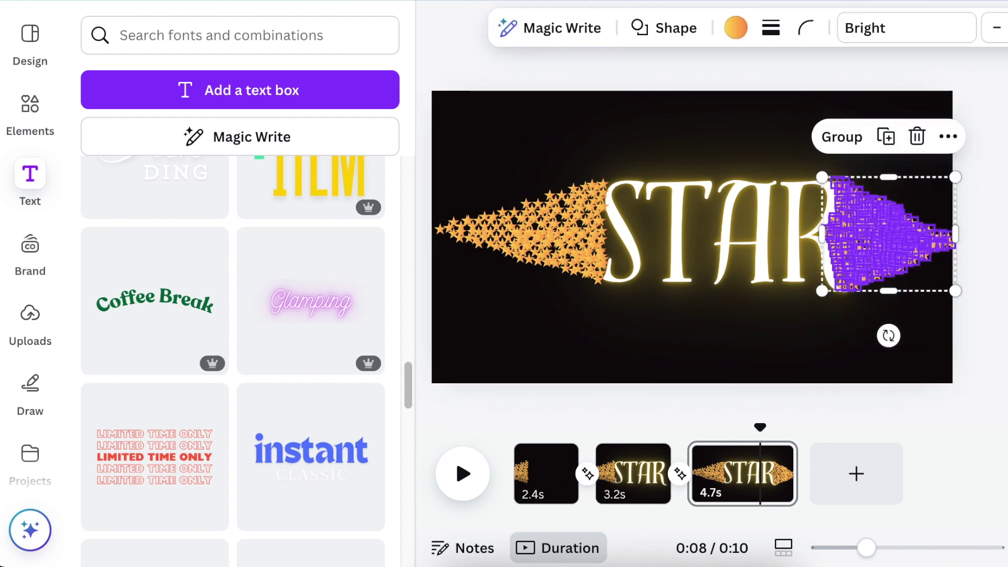
{"action": "left_click", "coordinate": [980, 70]}
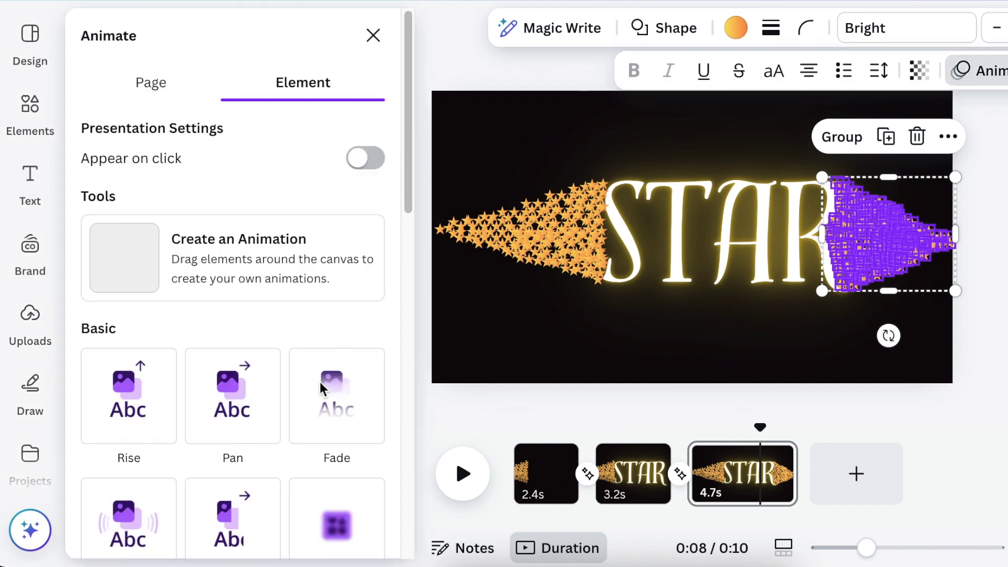
{"action": "scroll", "coordinate": [300, 387], "scroll_direction": "down", "scroll_amount": 10}
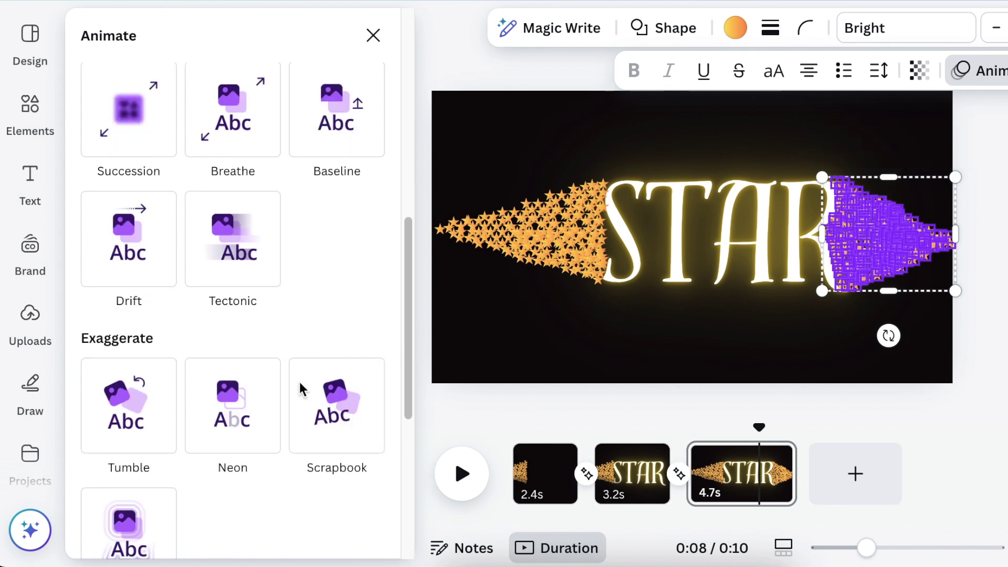
{"action": "scroll", "coordinate": [283, 352], "scroll_direction": "up", "scroll_amount": 3}
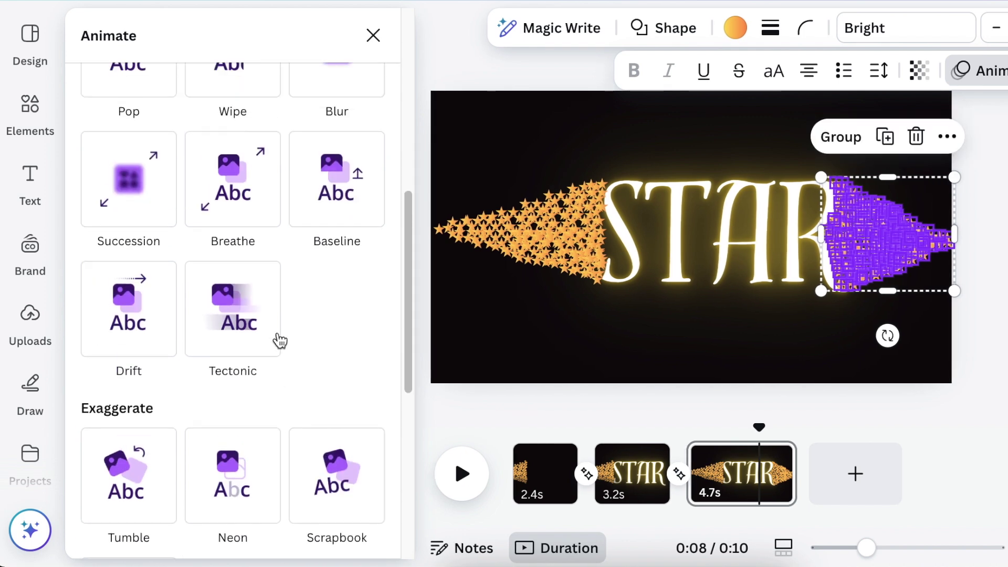
{"action": "scroll", "coordinate": [242, 213], "scroll_direction": "down", "scroll_amount": 6}
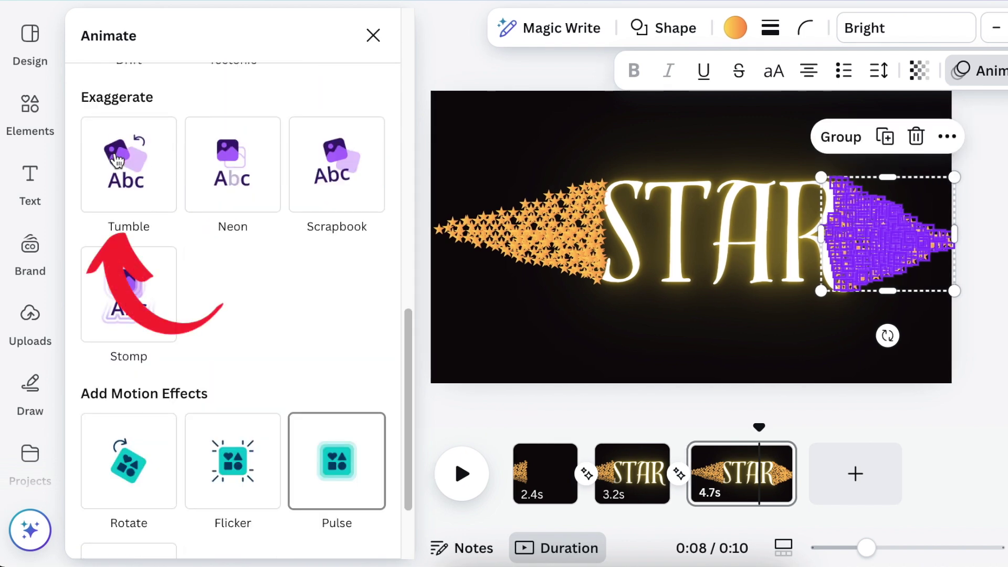
{"action": "left_click", "coordinate": [116, 161]}
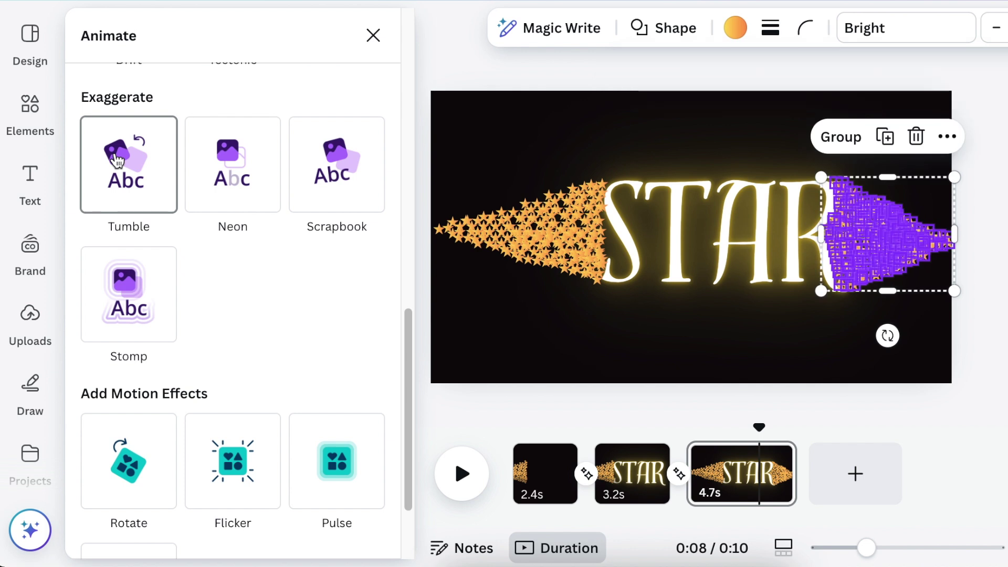
{"action": "left_click", "coordinate": [117, 160]}
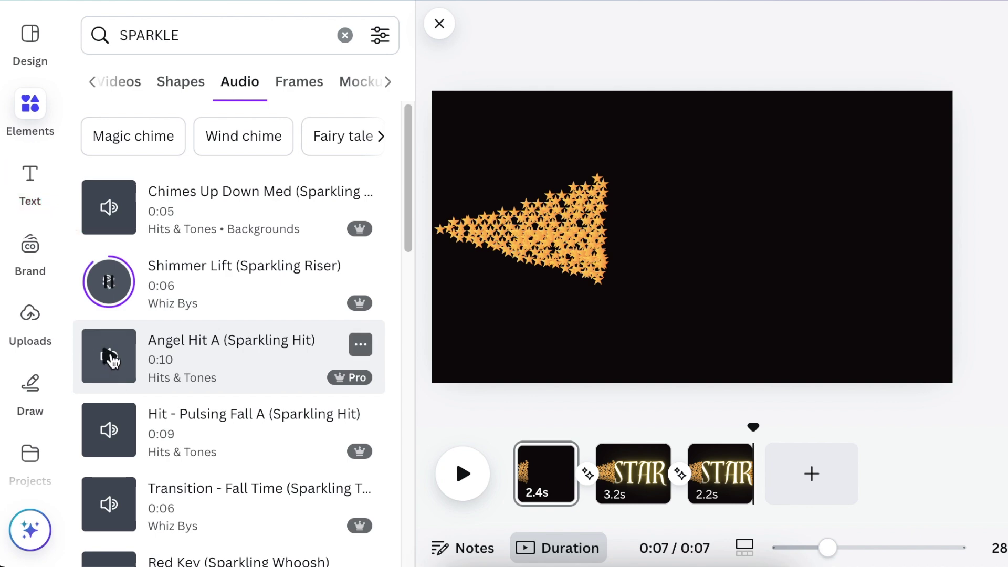
Listen to the Angel Hit A and Chimes Up Down Slow A sounds among the SPARKLE audio results
{"action": "left_click", "coordinate": [110, 357]}
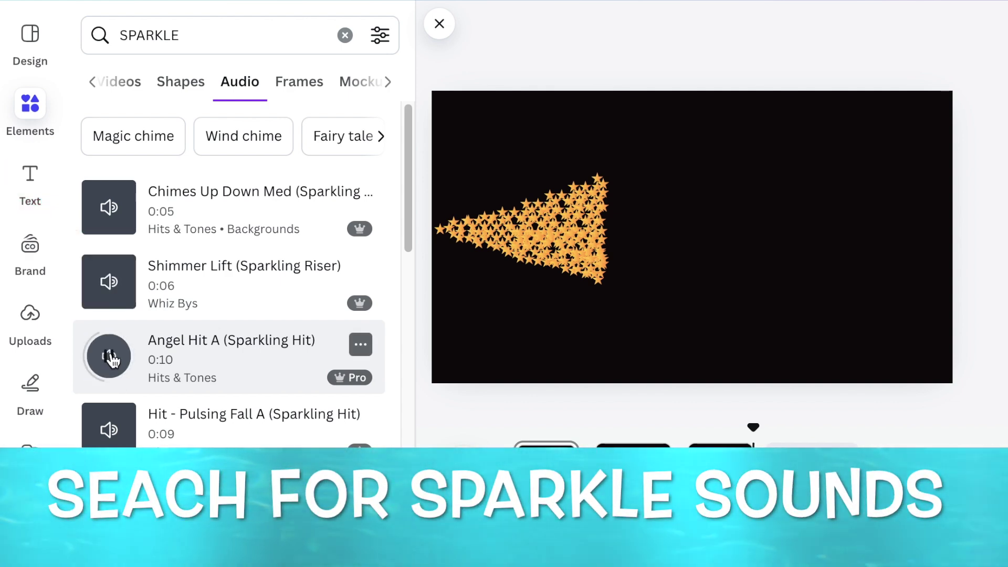
{"action": "left_click", "coordinate": [110, 357]}
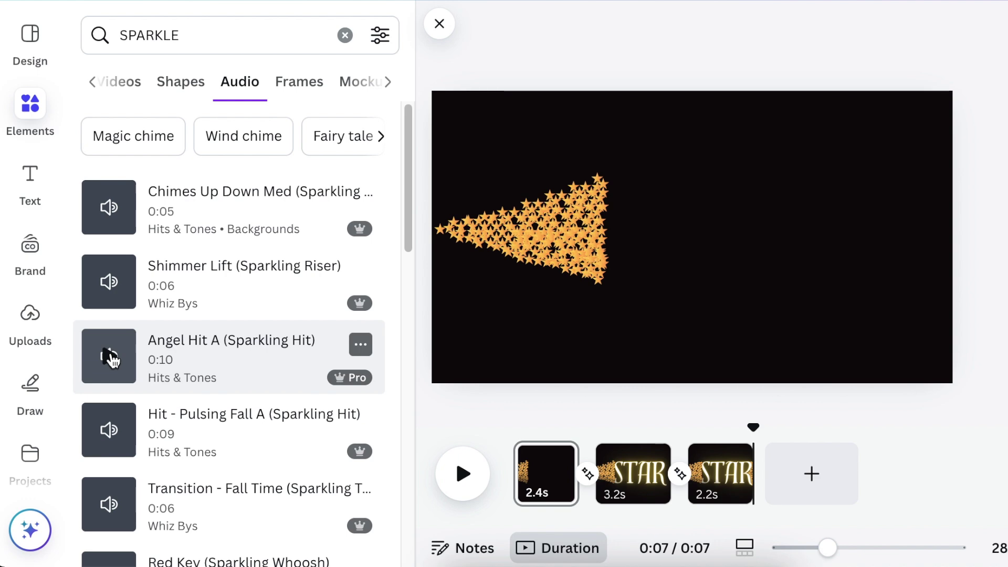
{"action": "left_click", "coordinate": [109, 357]}
{"action": "scroll", "coordinate": [109, 362], "scroll_direction": "down", "scroll_amount": 10}
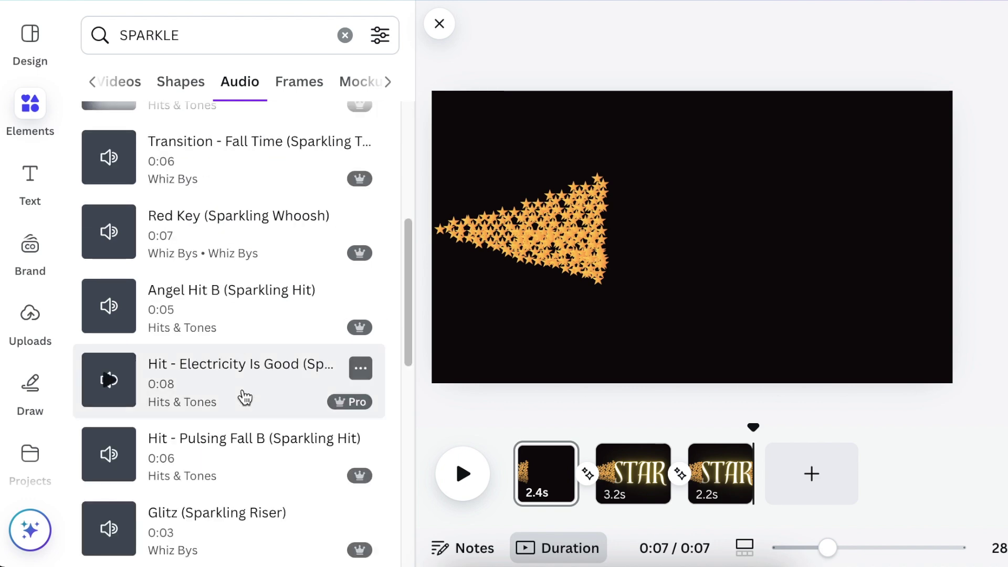
{"action": "left_click", "coordinate": [112, 359]}
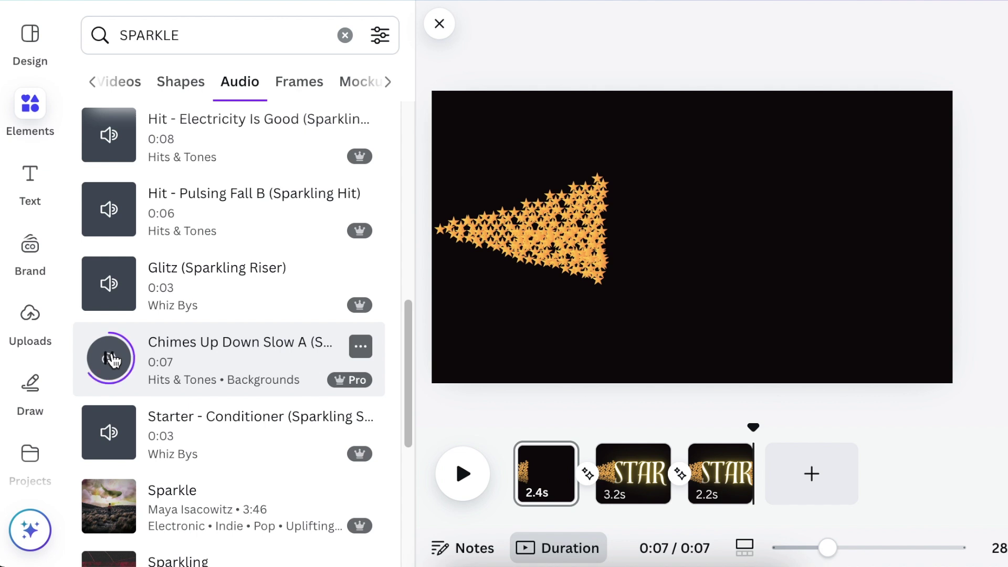
Play the design from the start to check the timing of its two sound tracks
{"action": "scroll", "coordinate": [112, 360], "scroll_direction": "up", "scroll_amount": 1}
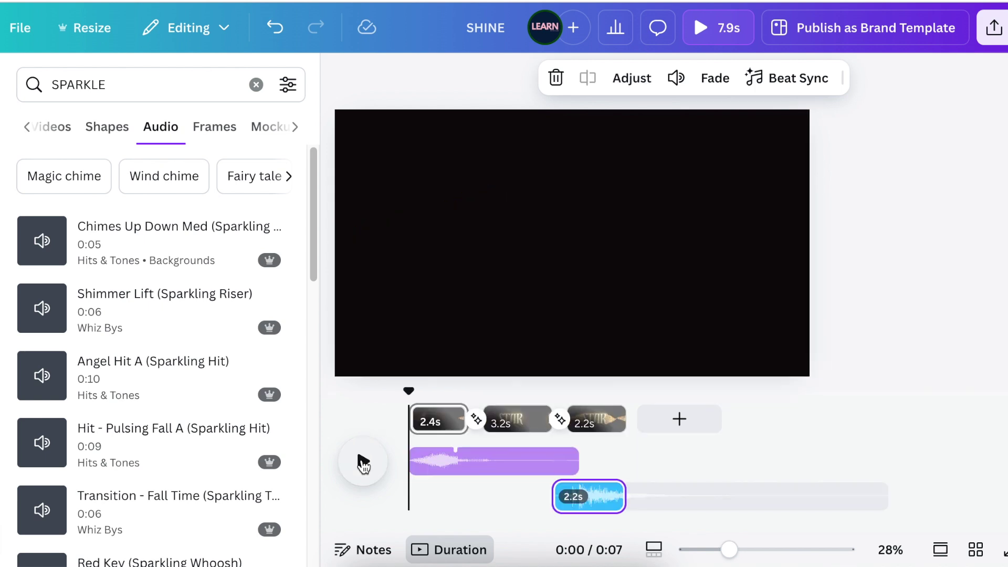
{"action": "left_click", "coordinate": [363, 462]}
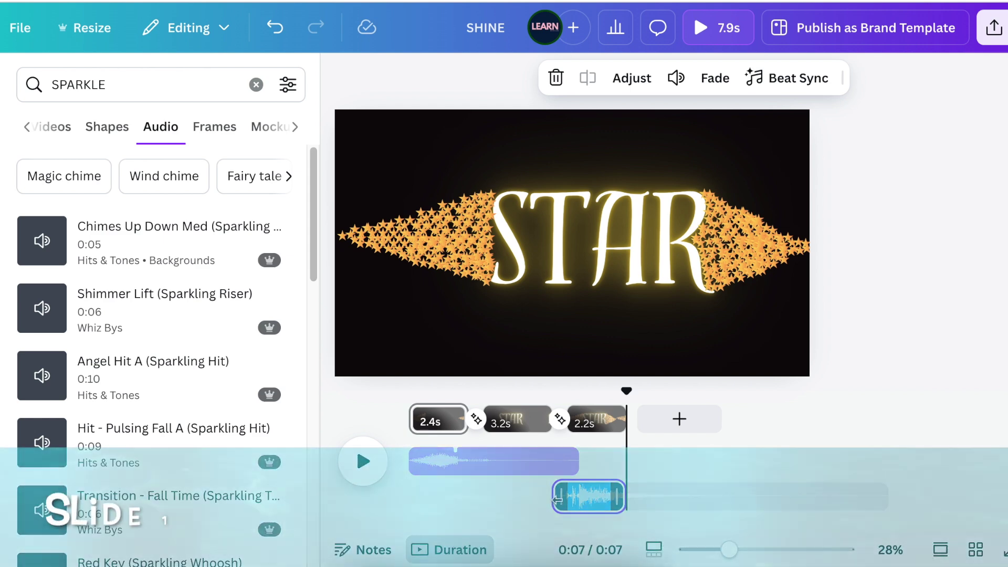
Reposition the second sound track to start early on the second page and run 4.5 s to the end of the third page
{"action": "left_click", "coordinate": [614, 496]}
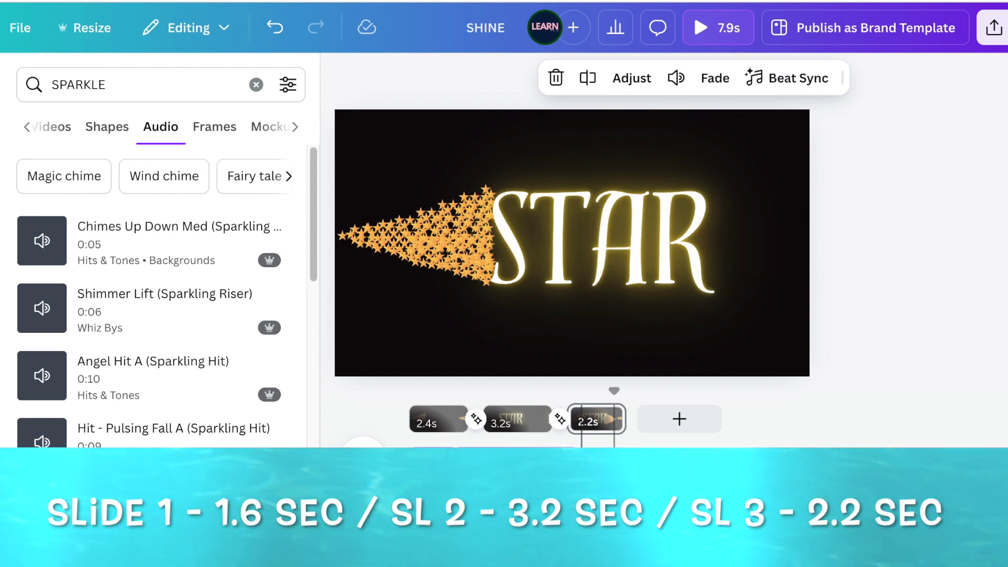
{"action": "left_click", "coordinate": [504, 418]}
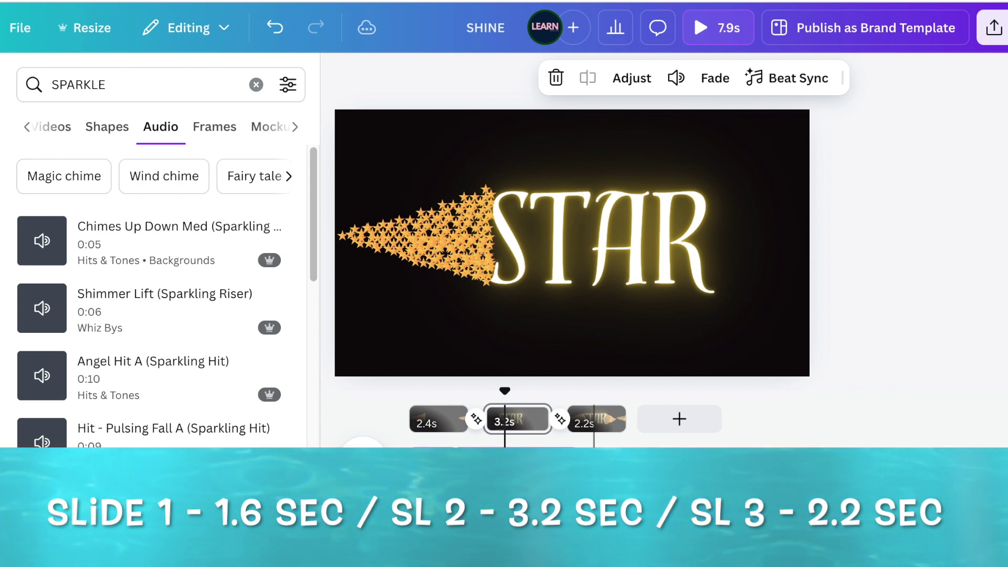
{"action": "right_click", "coordinate": [593, 453]}
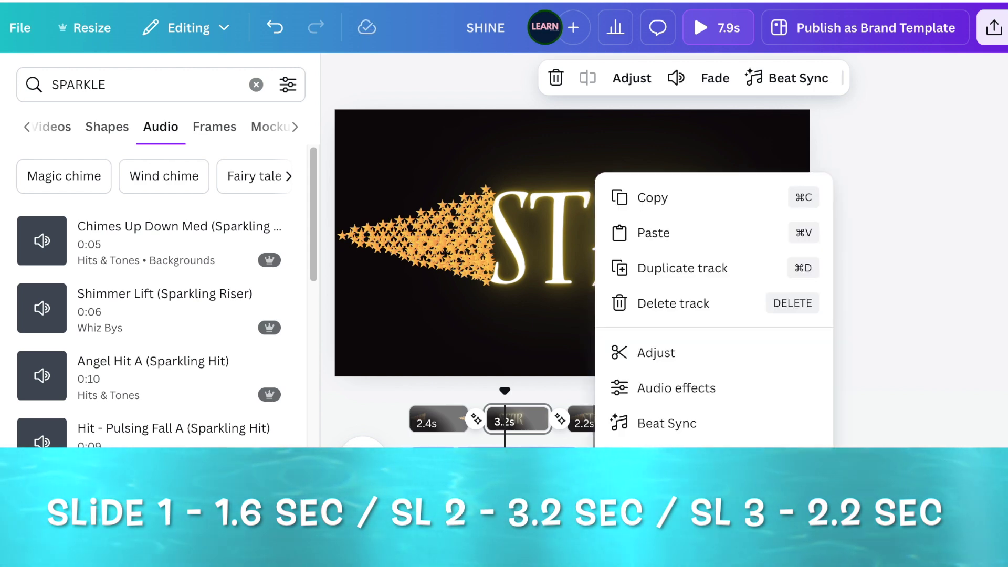
{"action": "left_click", "coordinate": [440, 507]}
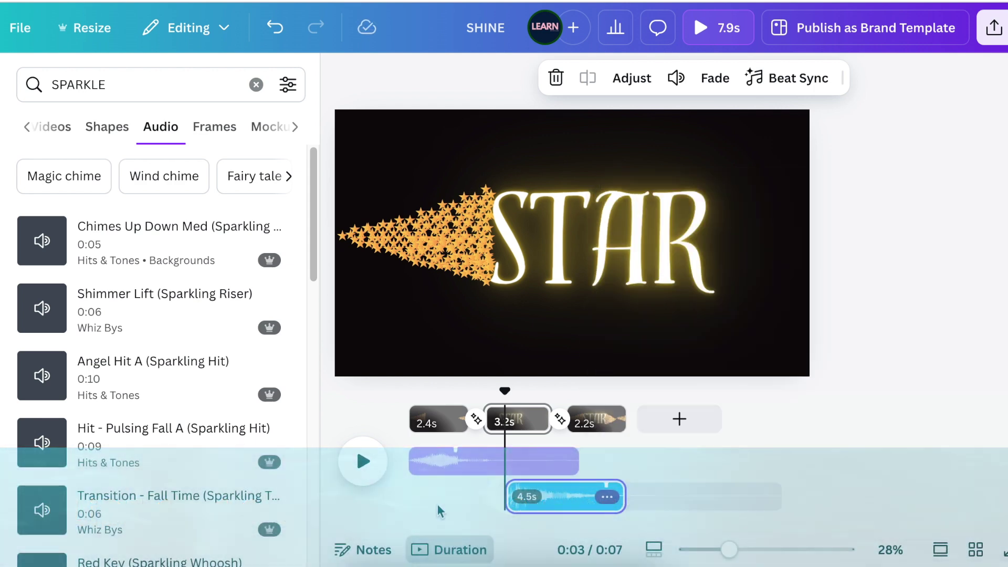
Play the animation from the first page with both sound tracks and open the design's sharing options
{"action": "left_click", "coordinate": [437, 420]}
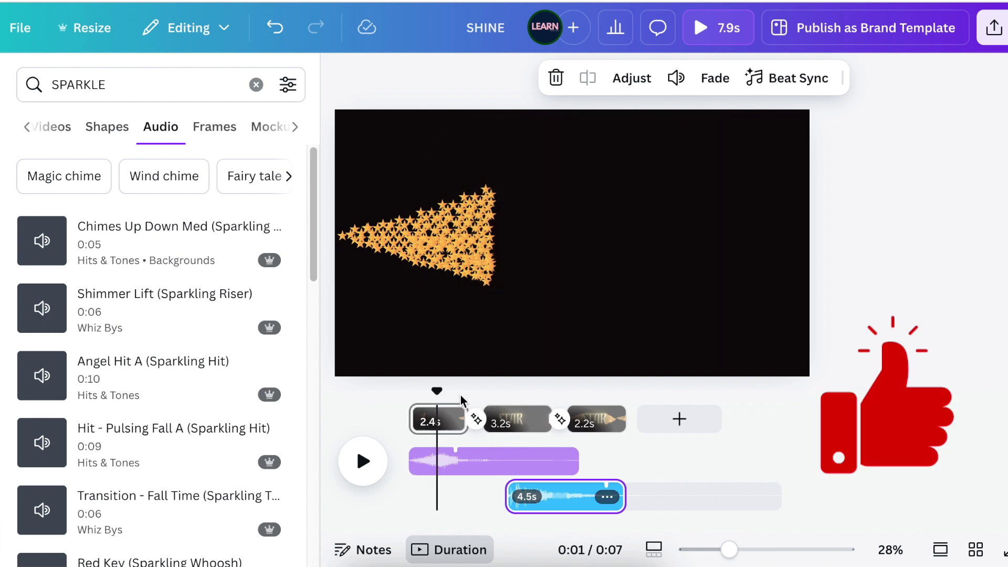
{"action": "left_click", "coordinate": [368, 454]}
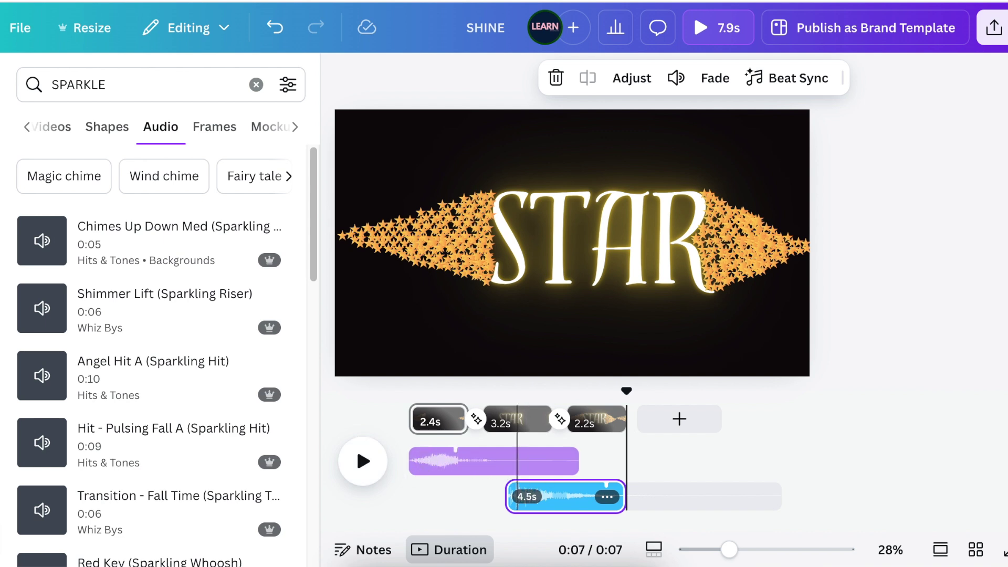
{"action": "left_click", "coordinate": [994, 27]}
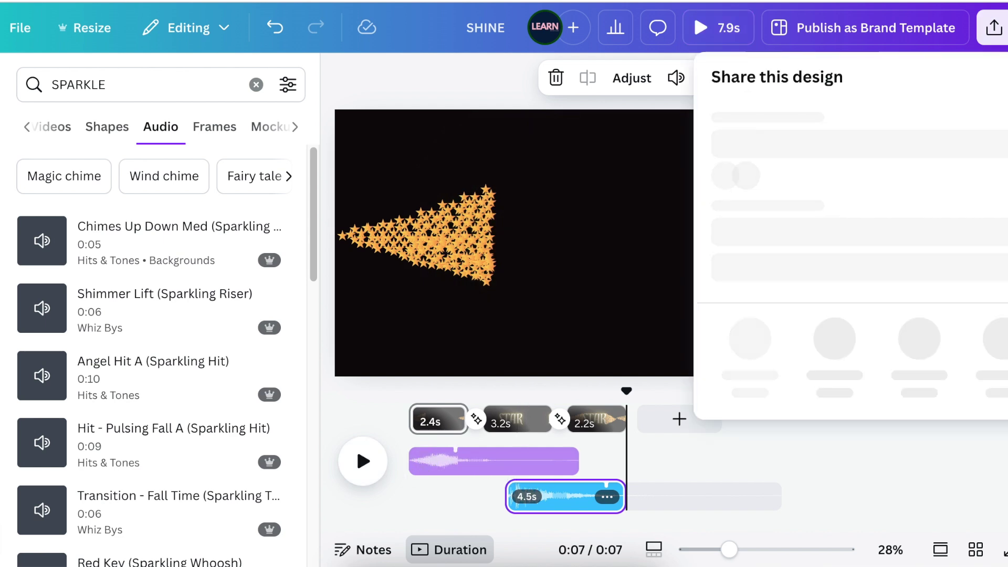